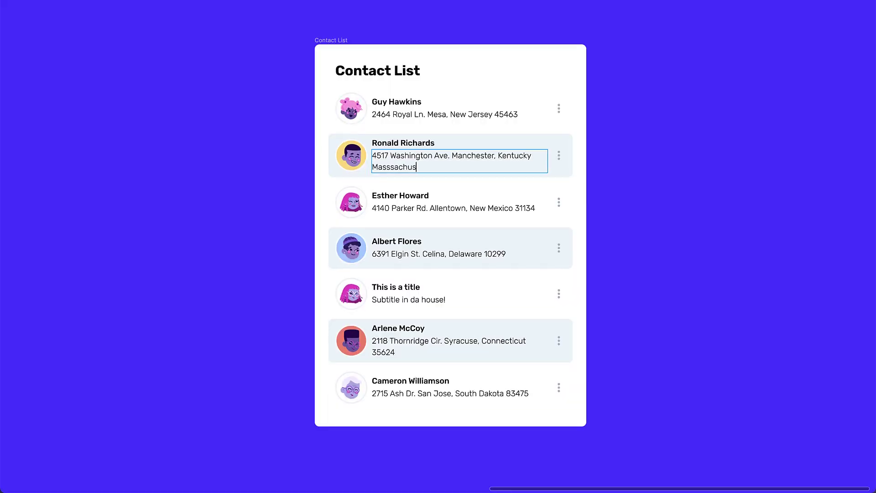
- Append repeated "12345" text to the second contact's address and resize the Contact List frame to test its responsiveness
type("12345 12345 12345 12345 12345 12345 12345 12345 12345 12345 12345 12345 12345 12345 12345 12345 12345 12345 12345 12345 12345 12345 12345 12345 12345 12345 12345 12345 12345 12345")
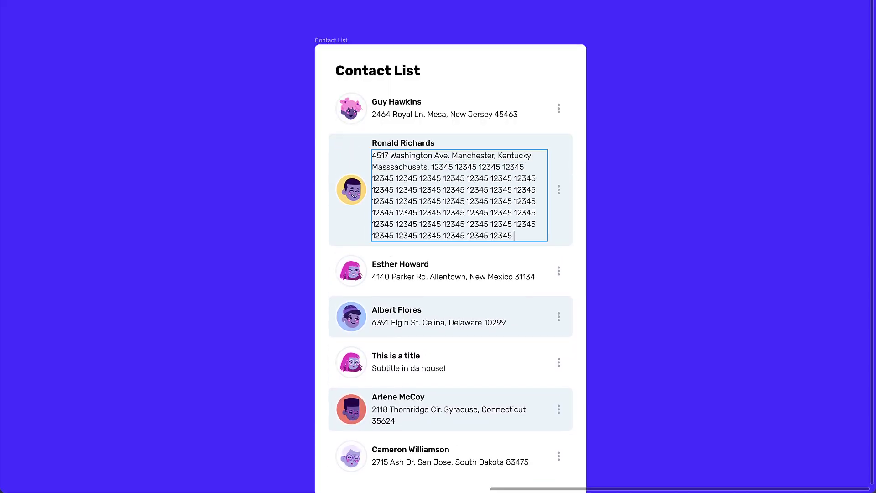
key("ctrl+a")
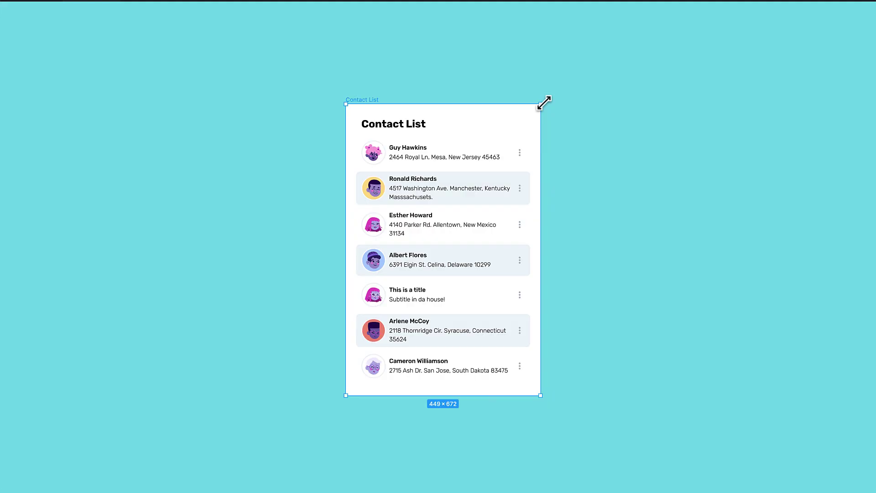
left_click_drag(544, 103, 651, 61)
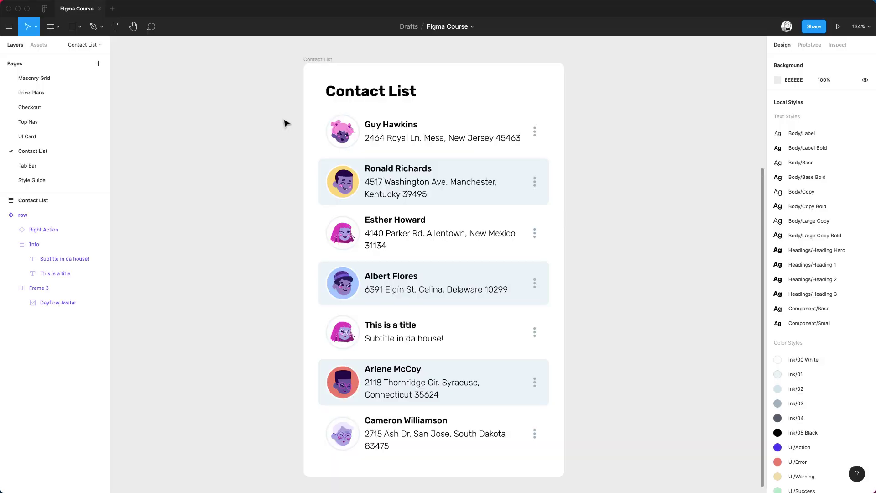
- Inspect the individual contact rows and the overall frame of the finished Contact List
left_click(431, 127)
left_click(419, 171)
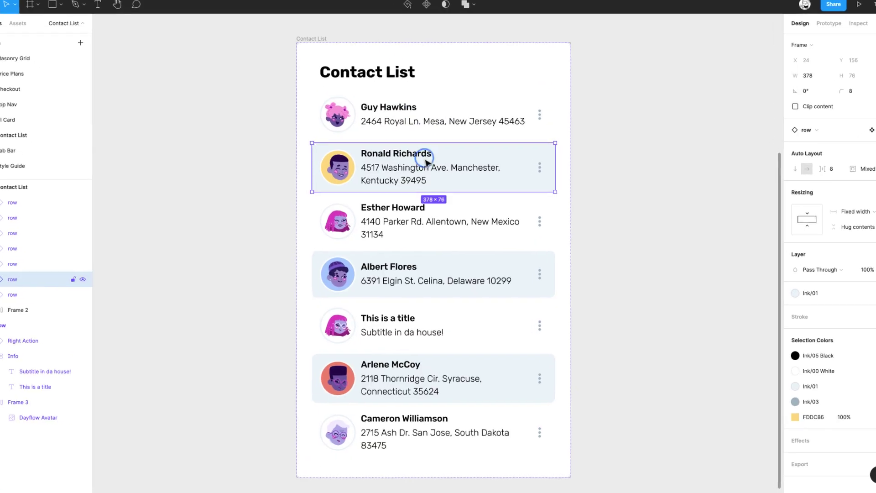
left_click(435, 236)
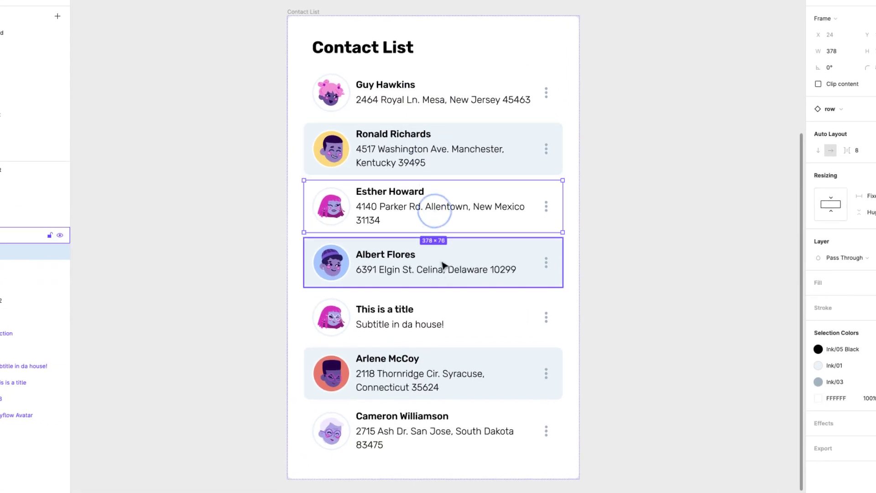
left_click(442, 264)
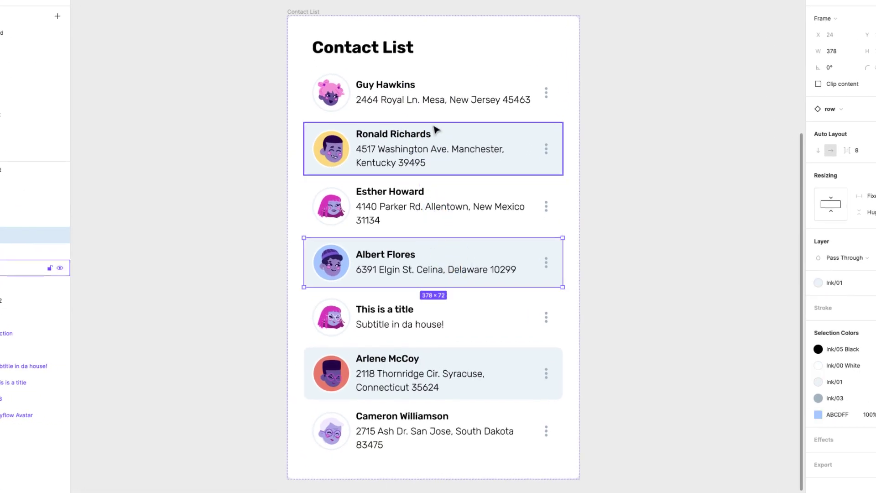
left_click(438, 101)
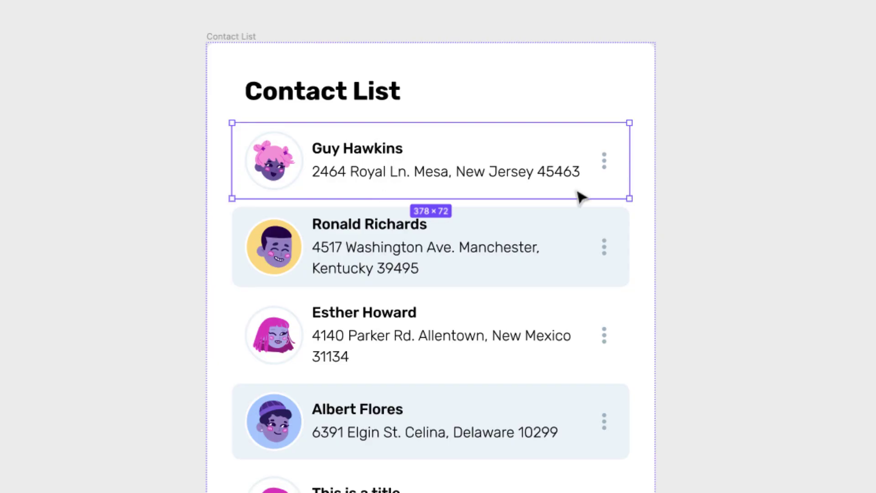
left_click(520, 266)
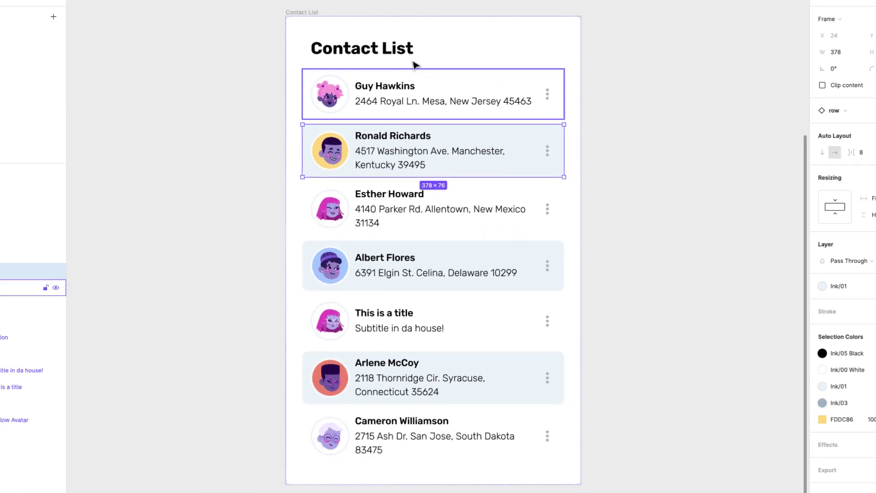
left_click(611, 253)
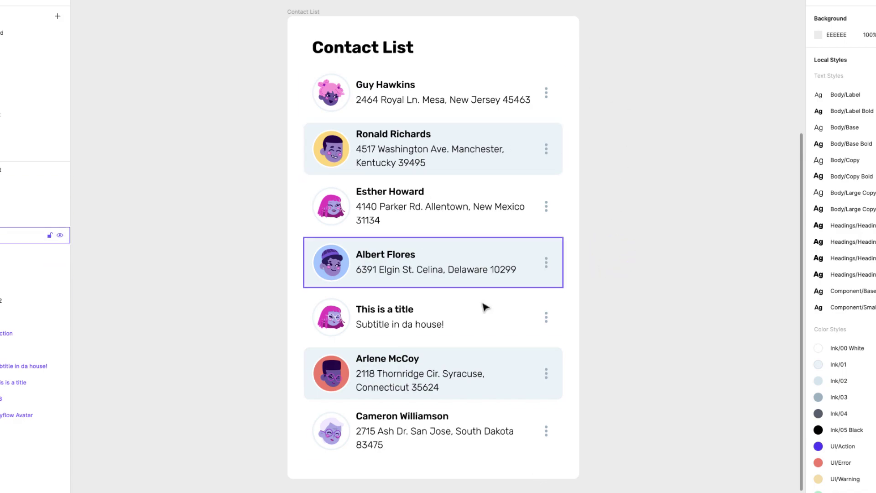
left_click(450, 295)
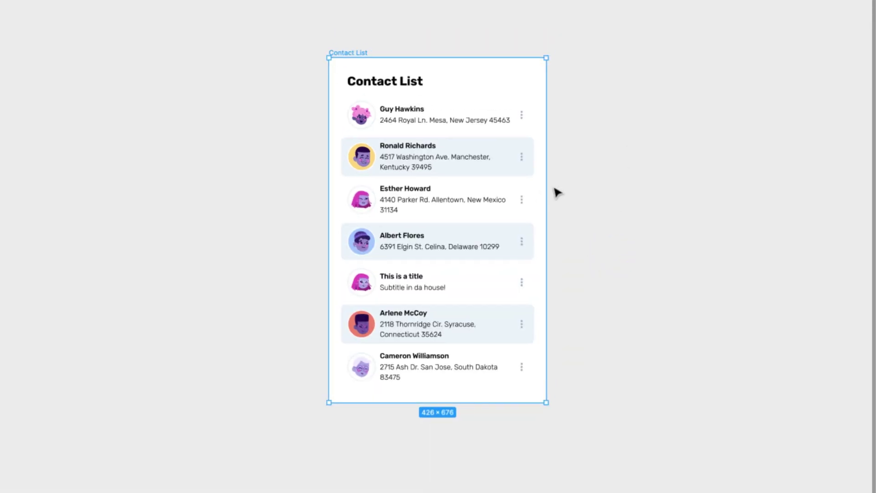
left_click_drag(553, 186, 575, 222)
left_click(599, 194)
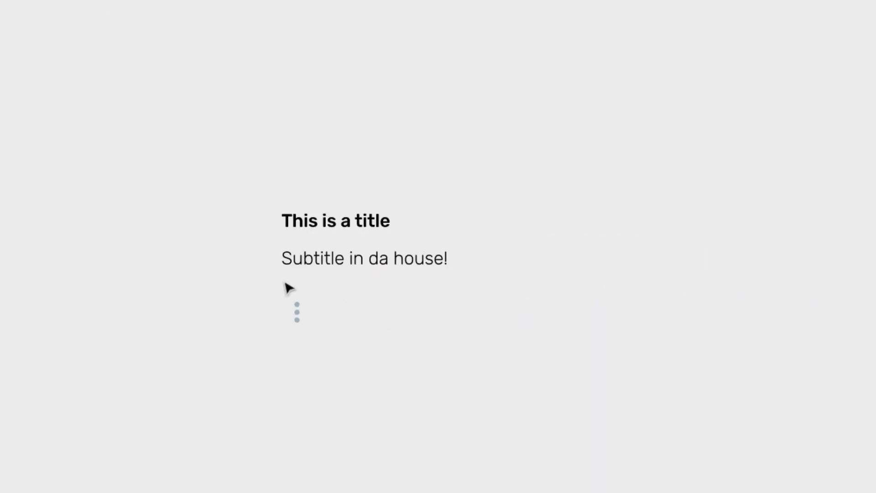
- Wrap the title and subtitle texts together in a vertical auto layout frame
left_click(343, 223)
left_click(347, 262)
left_click(302, 320)
left_click(254, 215)
left_click_drag(248, 196, 311, 271)
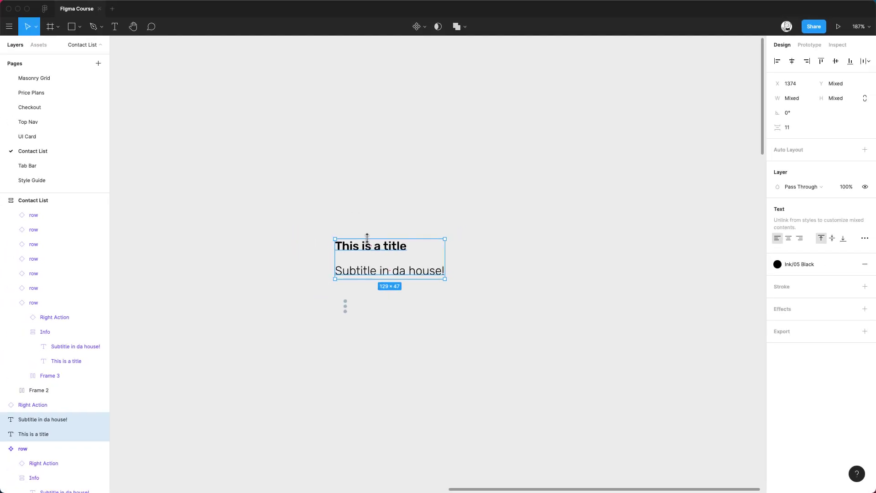
key("shift+a")
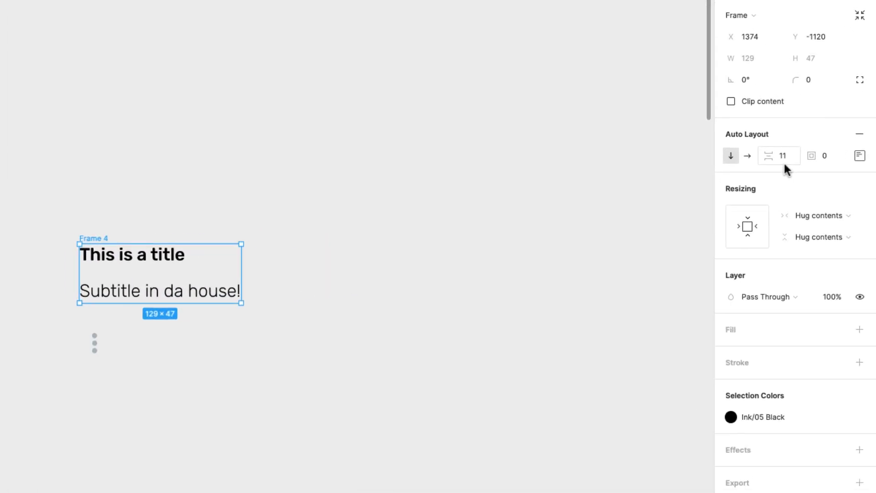
- Set the item spacing of the title and subtitle frame to 8, reduce it to 4, and check its alignment settings
left_click(785, 159)
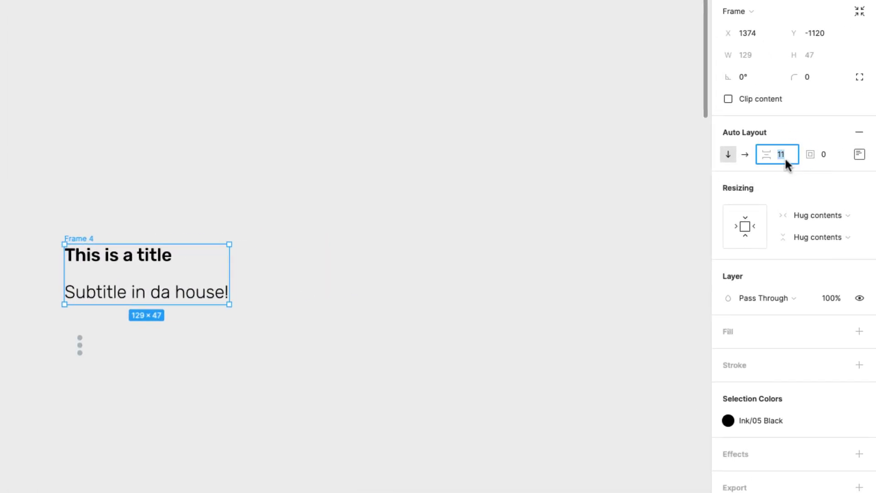
type("8")
key("Return")
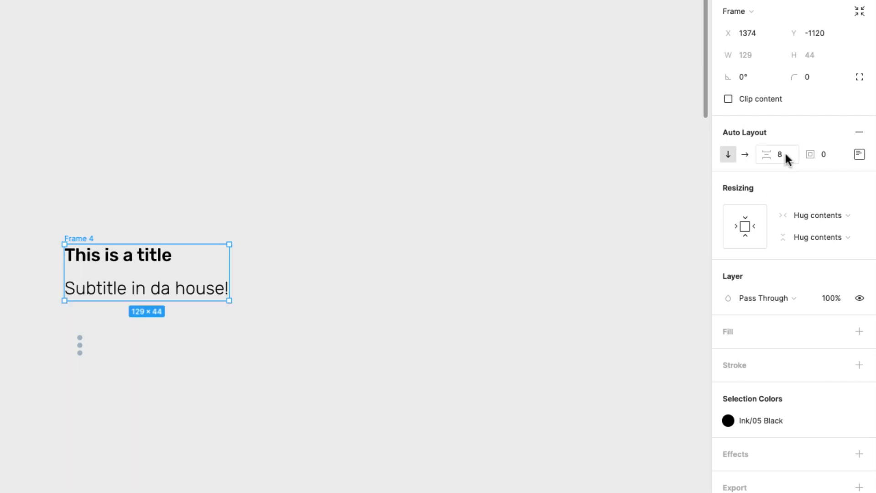
type("4")
key("Return")
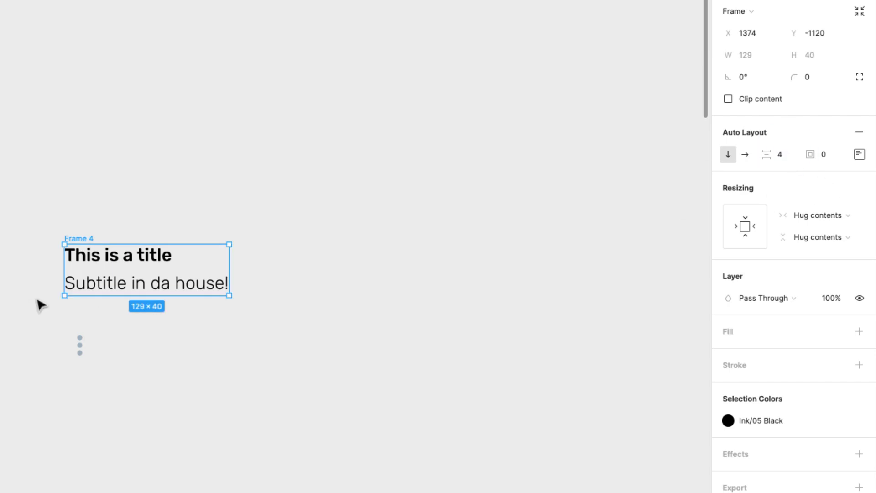
left_click(861, 156)
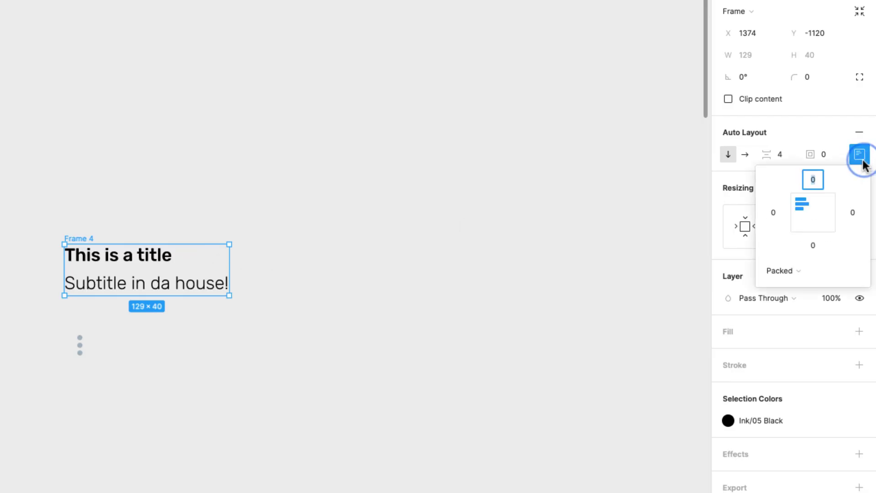
left_click(273, 297)
- Place the three-dot icon to the right of the text frame and wrap both in a horizontal auto layout
left_click_drag(81, 347, 310, 281)
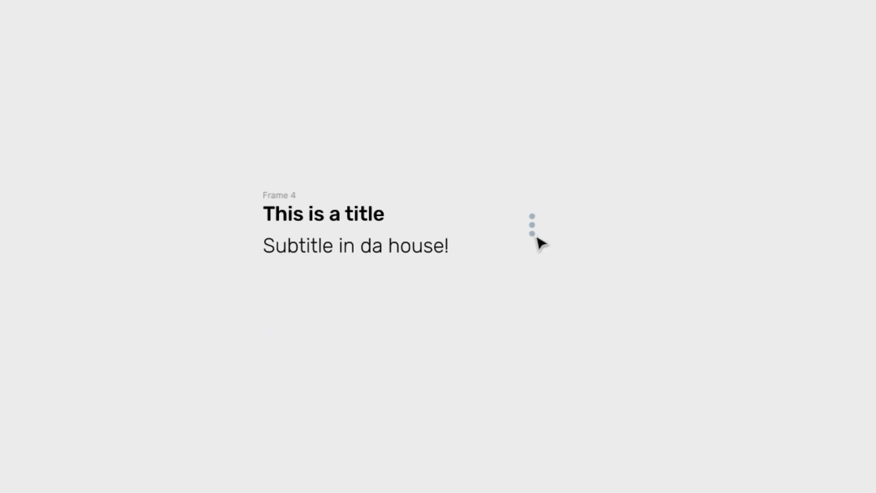
left_click_drag(540, 243, 539, 243)
left_click_drag(604, 139, 219, 346)
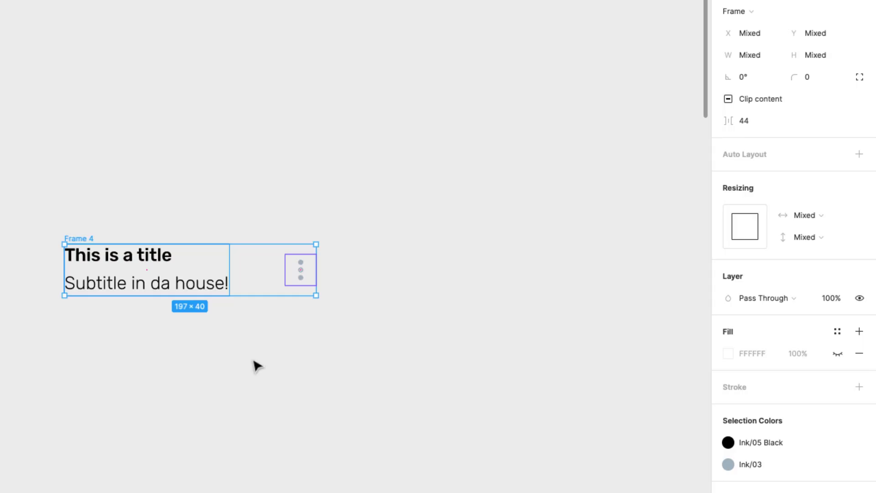
key("shift+a")
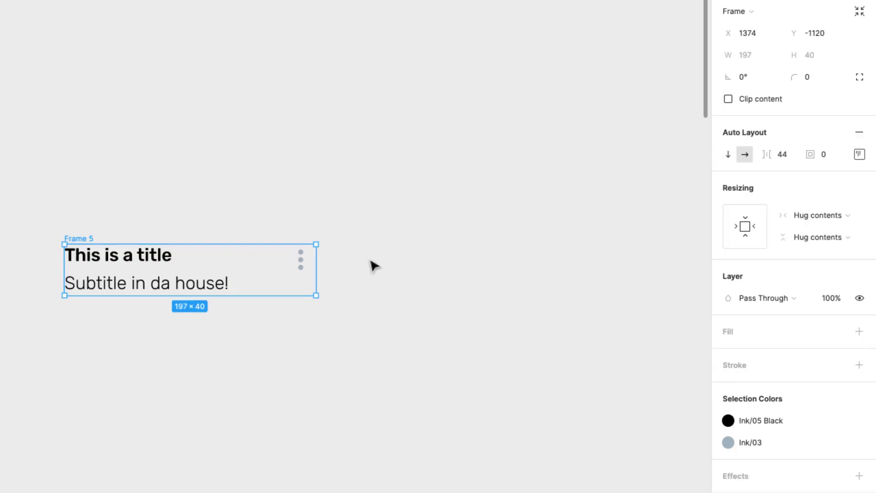
- Set the item spacing between the text frame and the three-dot icon to 8
left_click(787, 155)
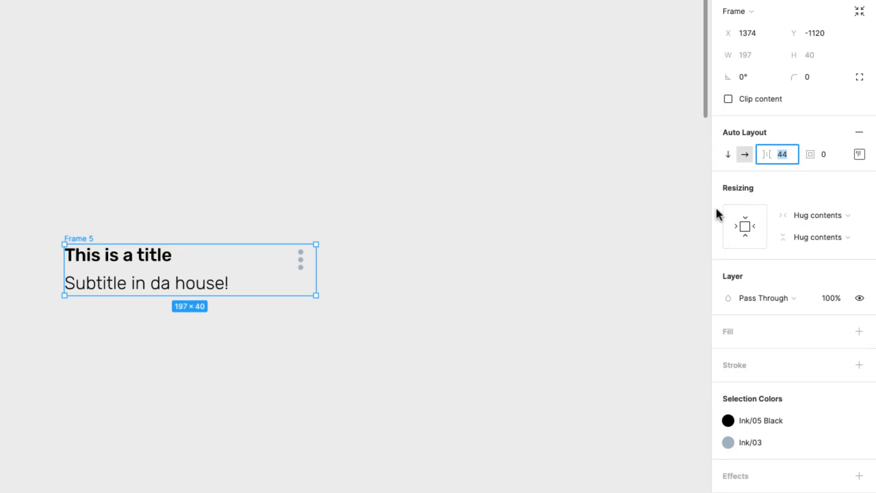
type("8")
key("Return")
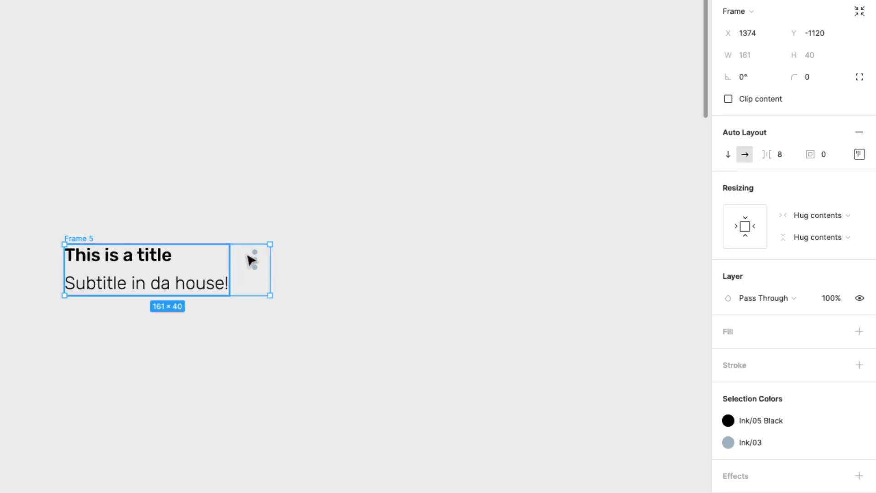
- Vertically center the three-dot icon and text within the horizontal auto layout frame
left_click(263, 271)
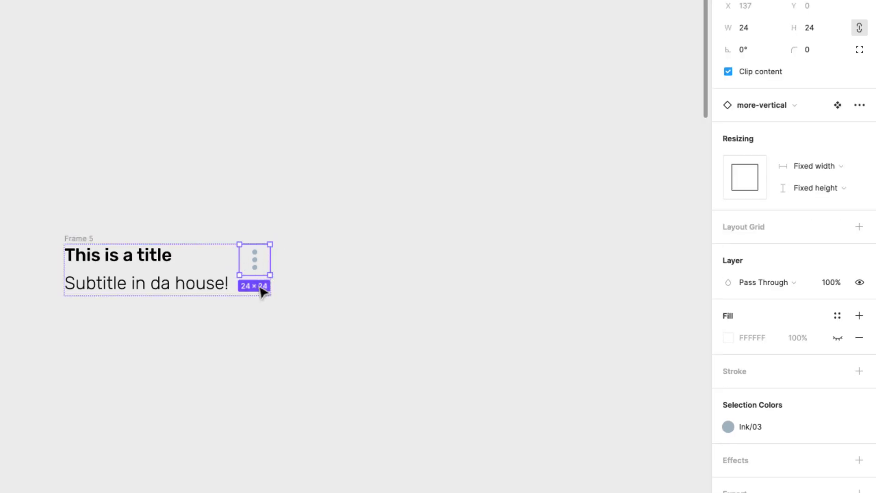
key("Escape")
left_click(89, 238)
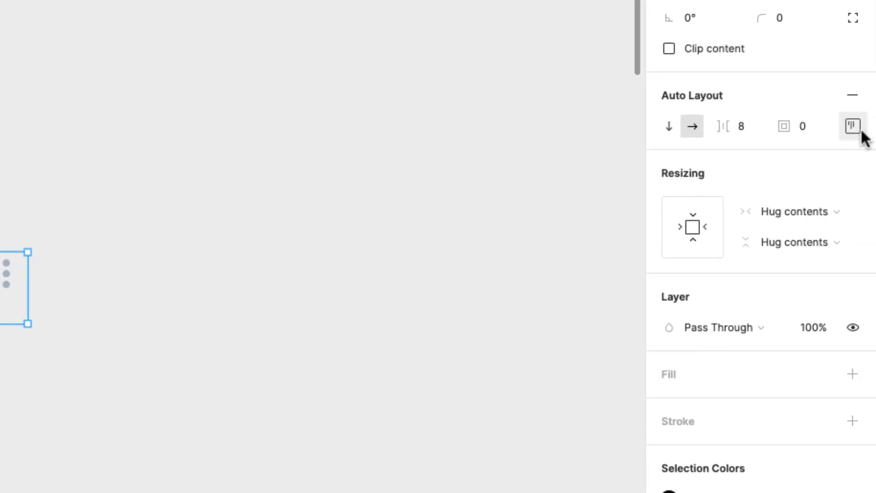
left_click(857, 128)
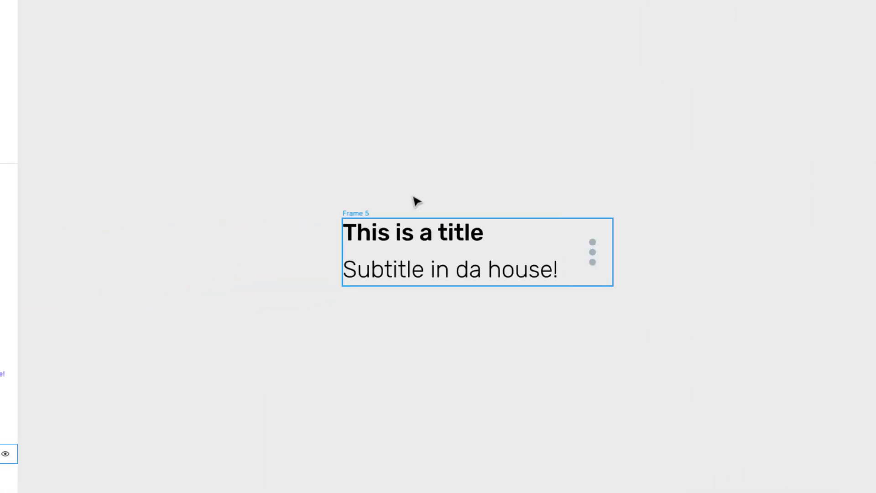
left_click(417, 201)
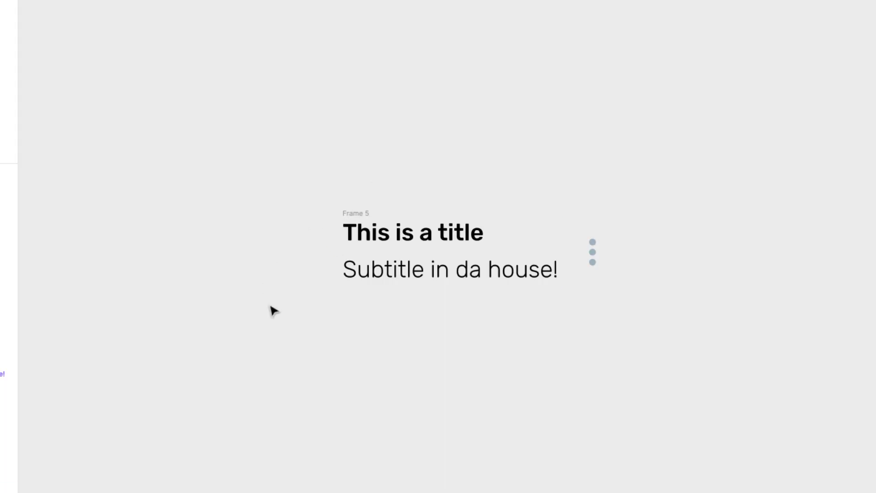
- Run the Blush plugin and add an Avatar illustration from the Dayflow collection to the canvas
scroll(360, 195, "down", 2)
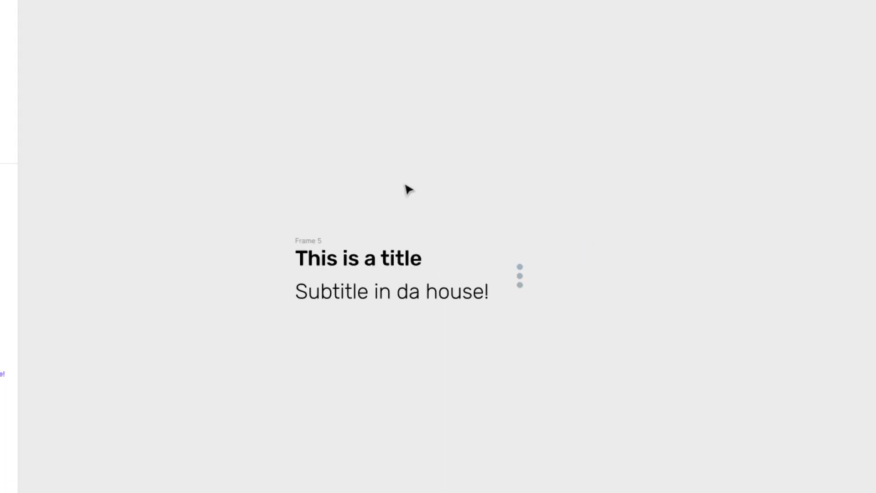
right_click(447, 182)
mouse_move(474, 219)
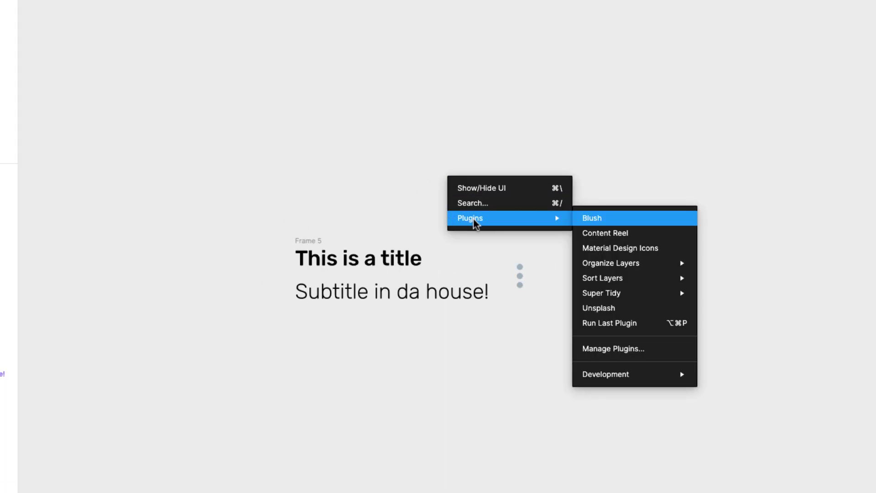
left_click(593, 219)
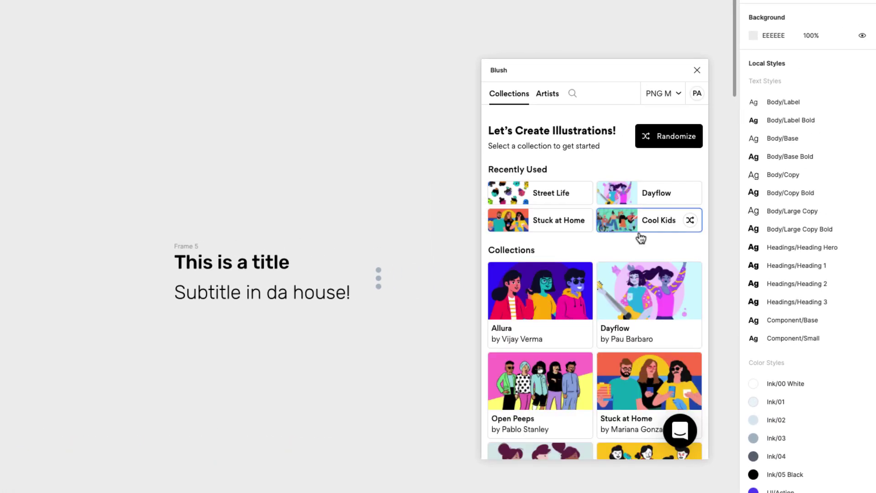
left_click(640, 311)
scroll(598, 251, "down", 5)
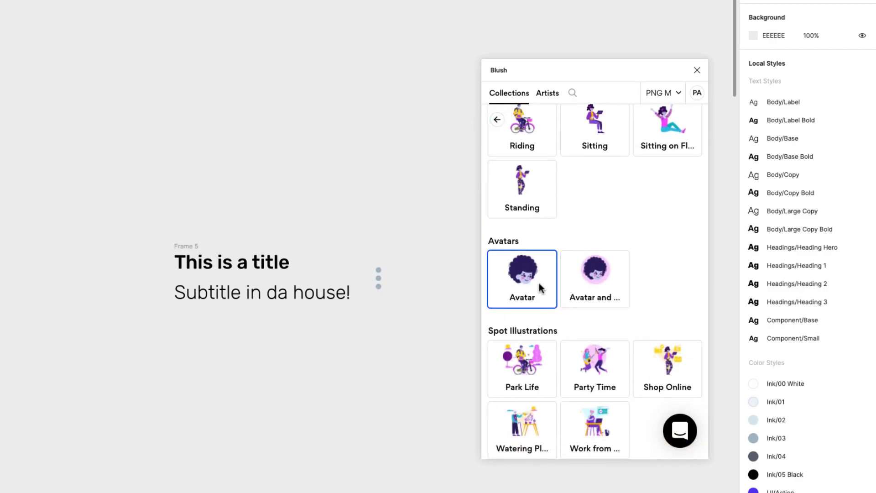
left_click_drag(443, 214, 315, 192)
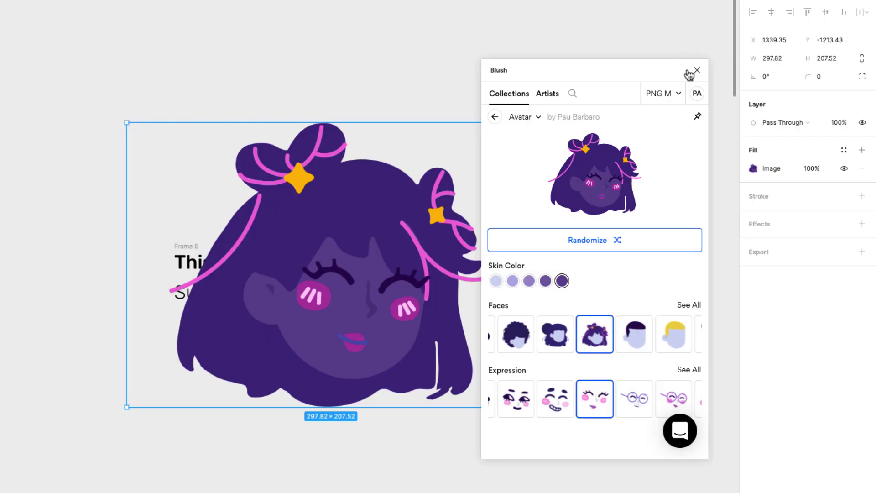
- Resize the avatar image to 40 × 40 and position it directly to the left of the title and subtitle frame
left_click_drag(127, 122, 283, 231)
left_click_drag(347, 279, 119, 293)
left_click(835, 64)
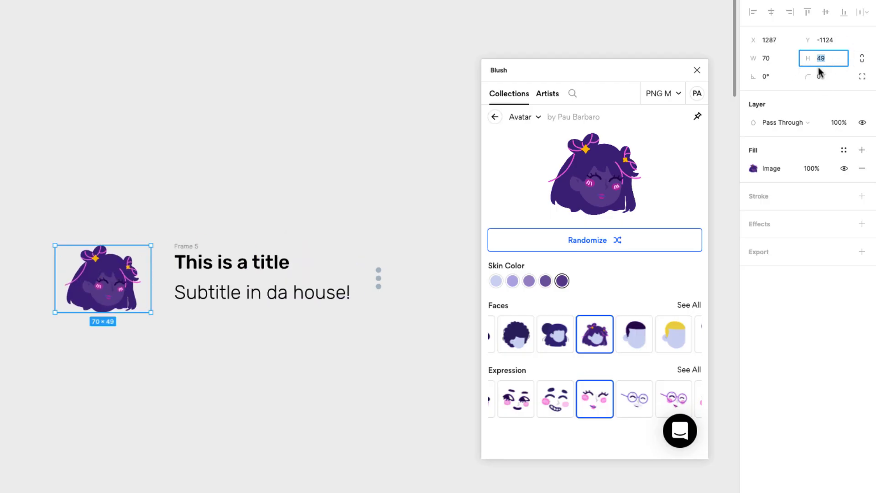
type("40")
key("Return")
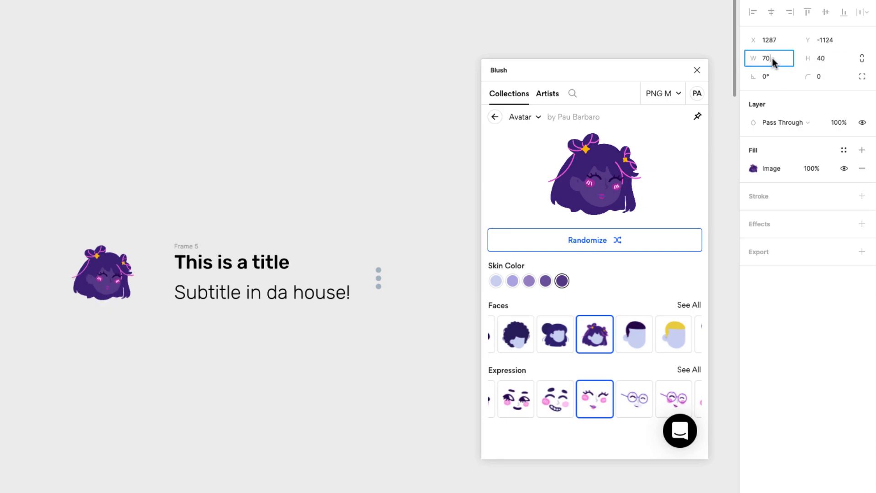
type("40")
key("Return")
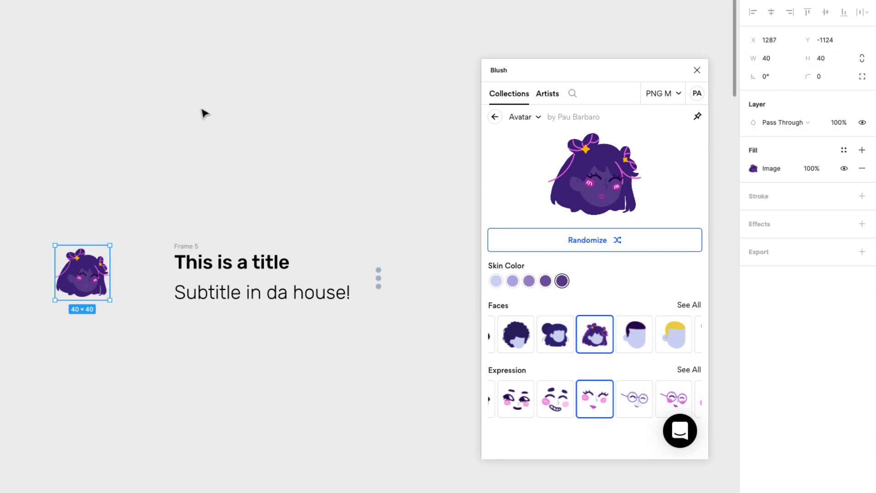
left_click_drag(83, 279, 128, 281)
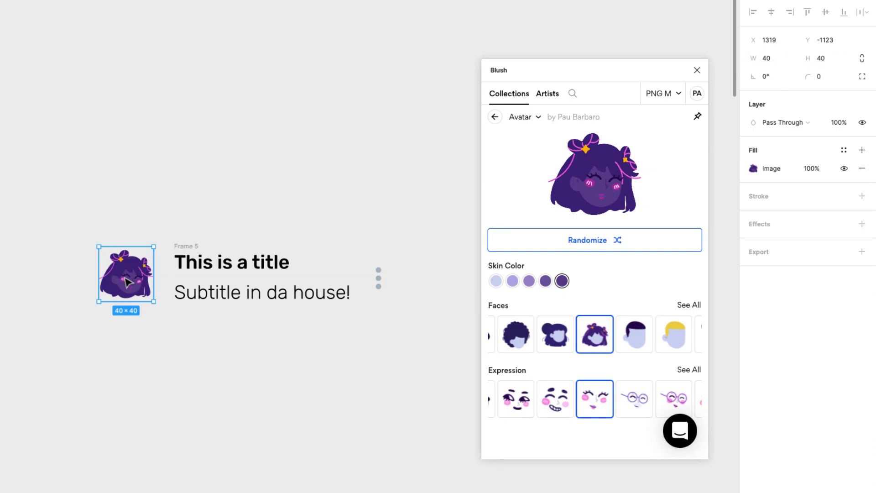
- Randomize the avatar illustration, give it the sunglasses expression, and close the Blush plugin
left_click(591, 246)
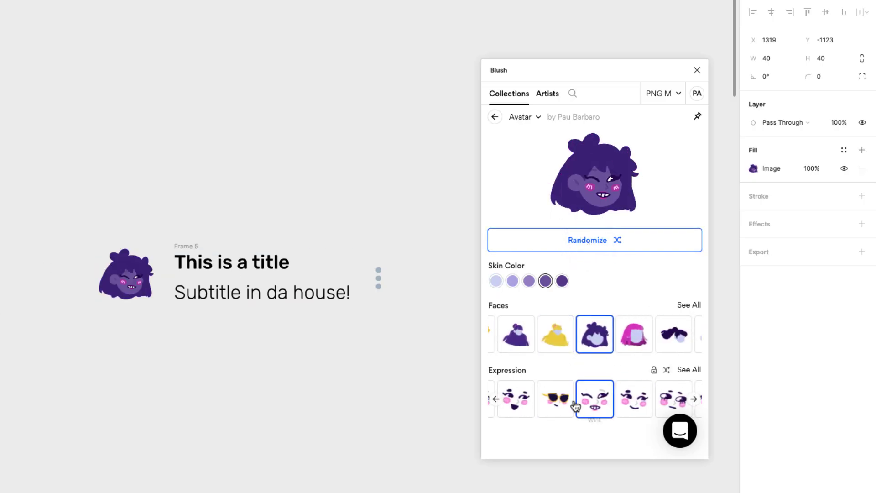
left_click(558, 405)
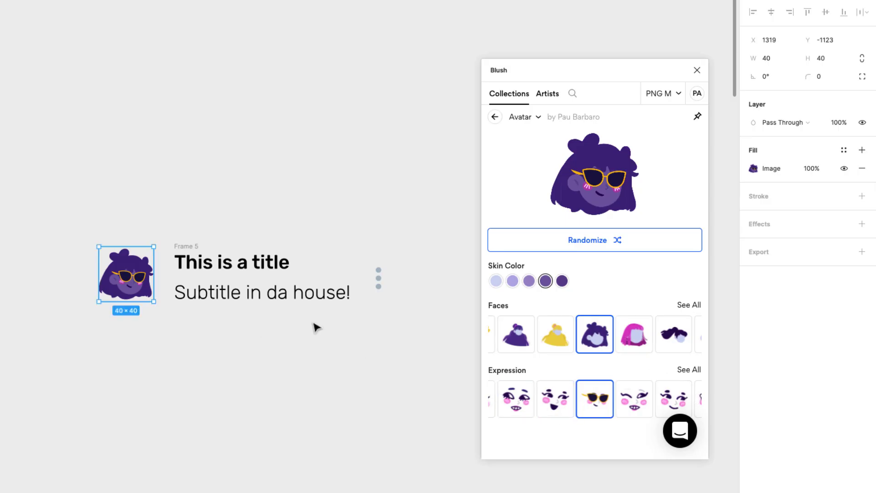
left_click(697, 71)
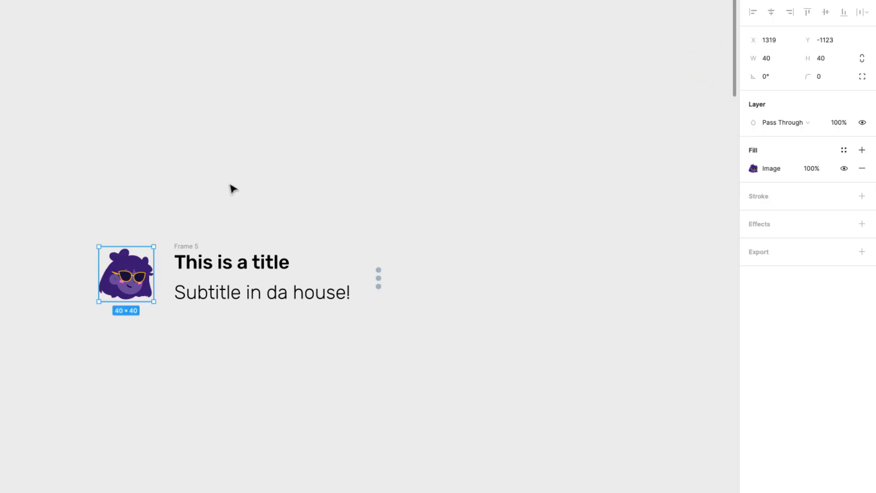
scroll(354, 231, "left", 2)
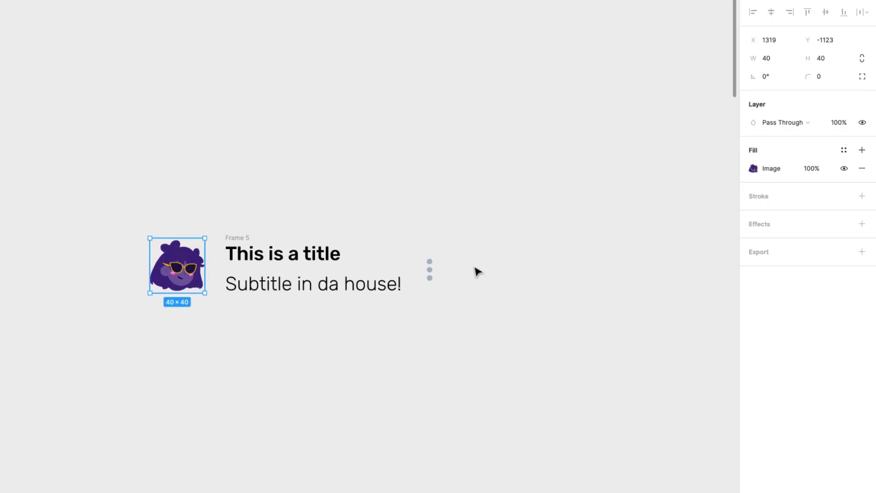
- Cut the avatar image and paste it into the auto layout frame holding the text and three-dot icon
left_click(248, 237)
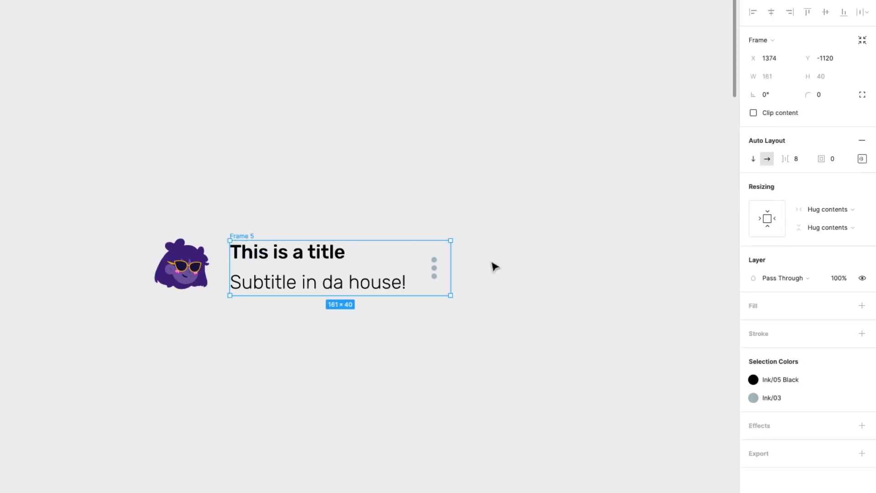
left_click(186, 256)
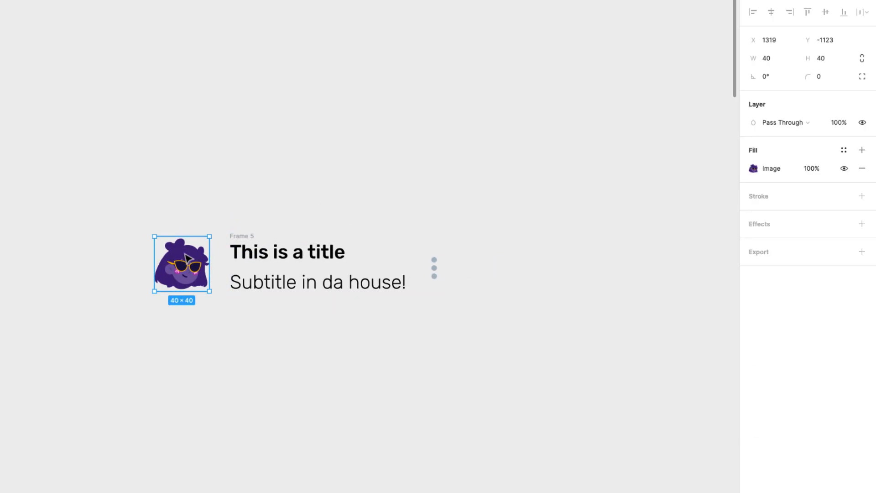
key("super+x")
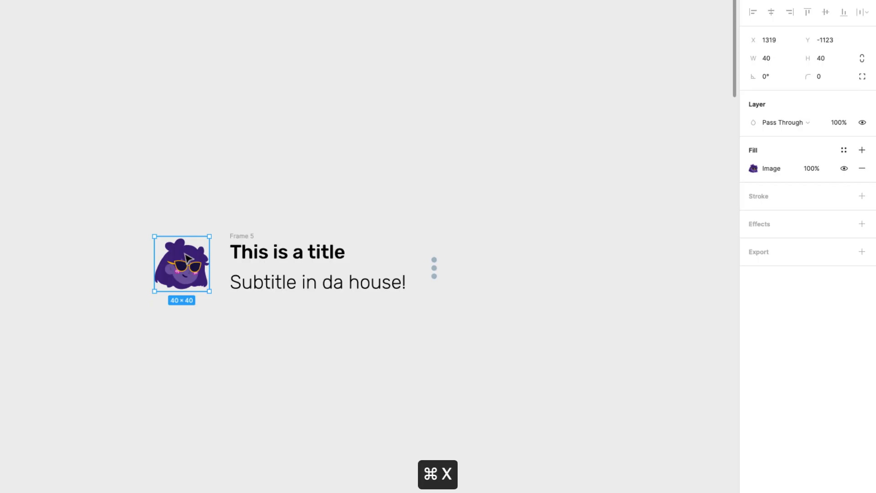
left_click(240, 237)
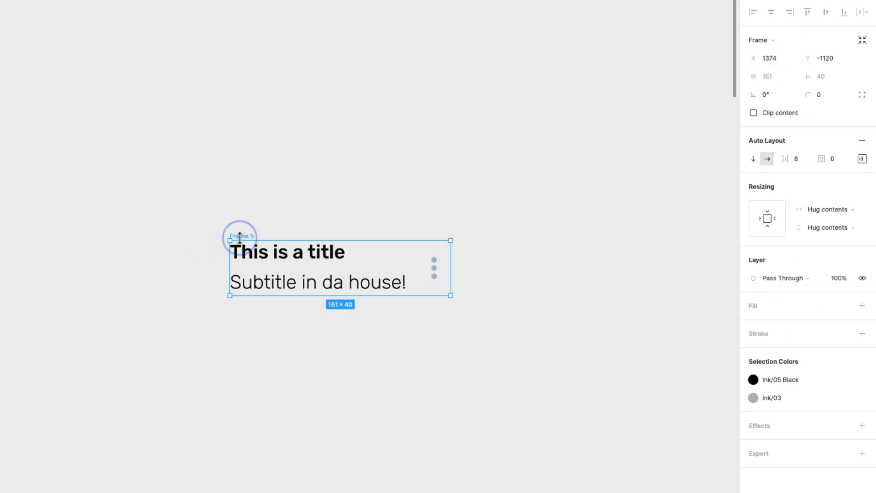
key("super+v")
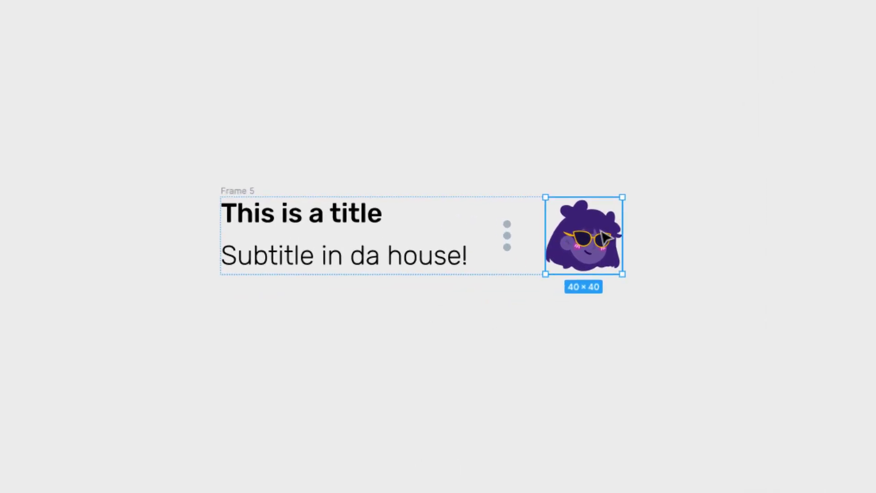
- Reorder the Dayflow Avatar layer below Frame 4 within Frame 5 to place the avatar before the text
key("super+Right")
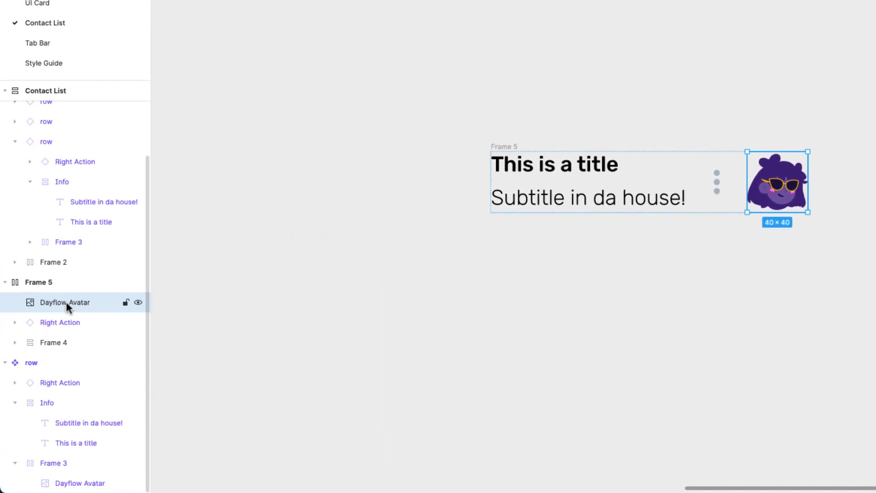
left_click_drag(82, 304, 73, 350)
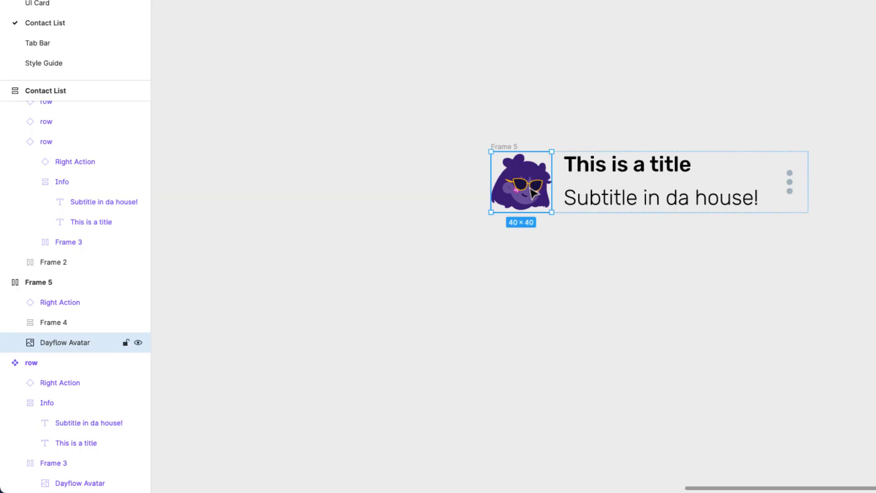
left_click(499, 112)
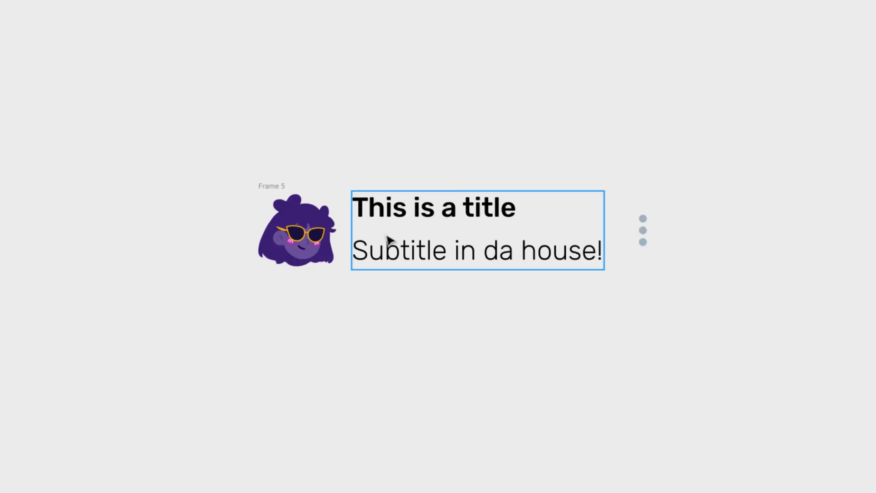
- Wrap the avatar in its own auto layout frame with an Ink/00 White fill and a corner radius of 72
left_click(301, 238)
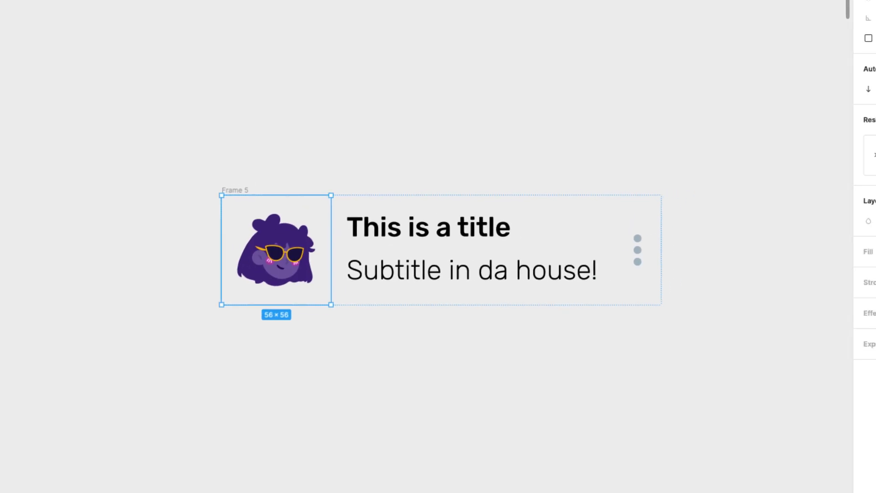
left_click(840, 266)
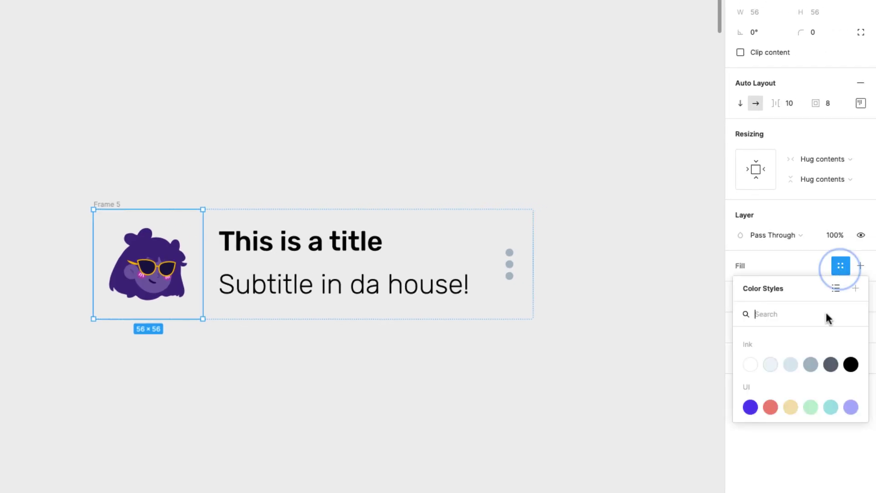
left_click(750, 364)
left_click(826, 34)
type("32")
key("Return")
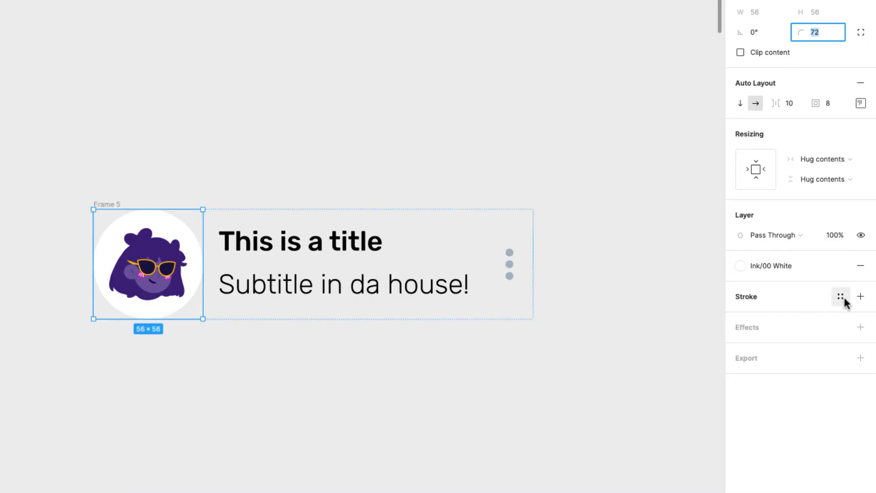
- Add an Ink/02 stroke to the avatar's circular frame and set its thickness to 2
left_click(840, 296)
left_click(793, 395)
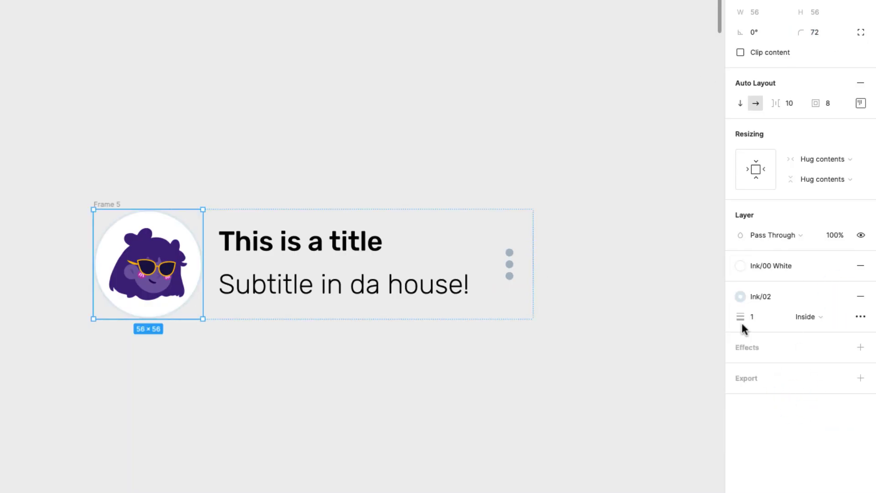
left_click(761, 318)
type("2")
key("Return")
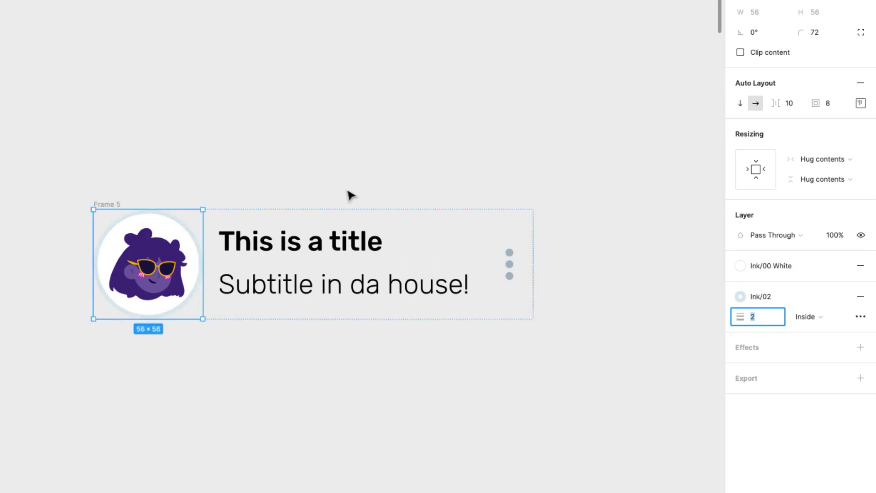
- Resize the avatar image inside the circular frame to 32 × 32 with its proportions constrained
double_click(147, 264)
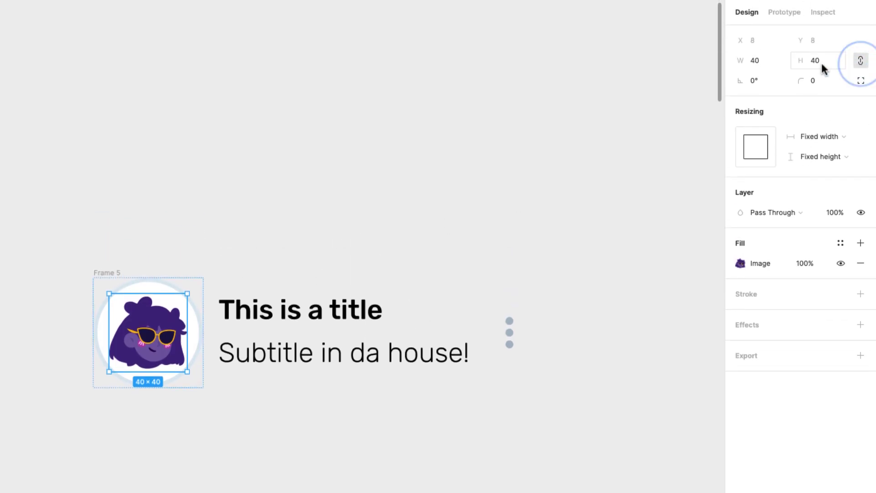
type("32")
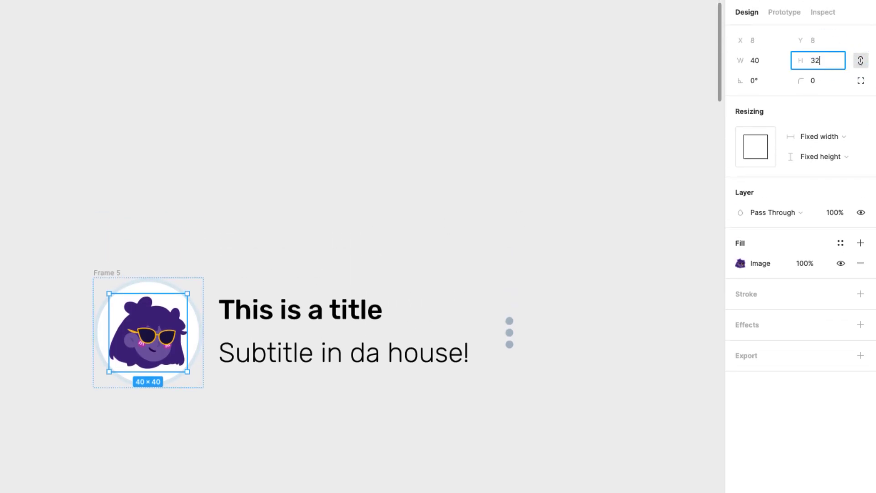
key("Return")
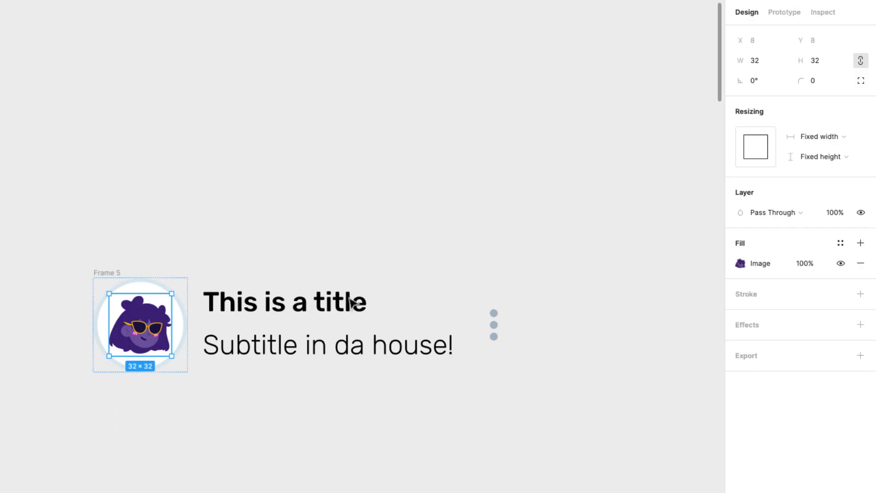
left_click(316, 427)
- Try paddings of 0 and 16 on the avatar's circular frame and return the padding to 8
scroll(270, 451, "down", 3)
scroll(260, 454, "right", 3)
left_click(114, 374)
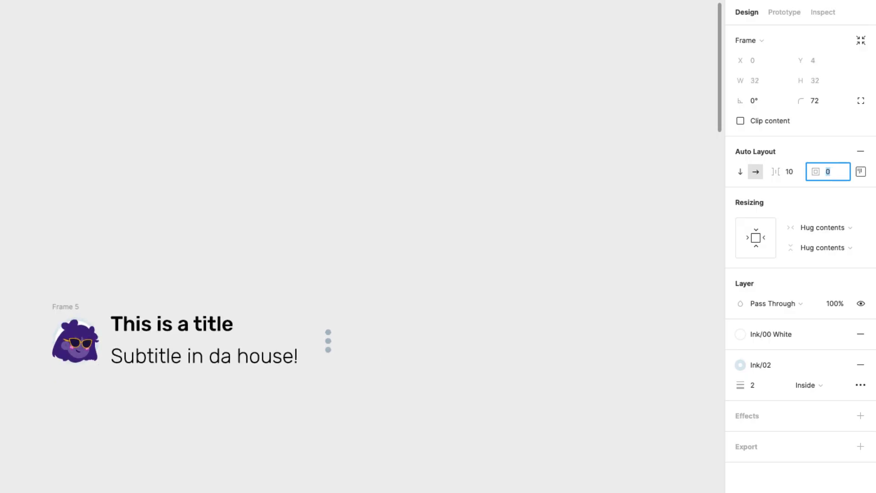
type("16")
key("Return")
type("8")
key("Return")
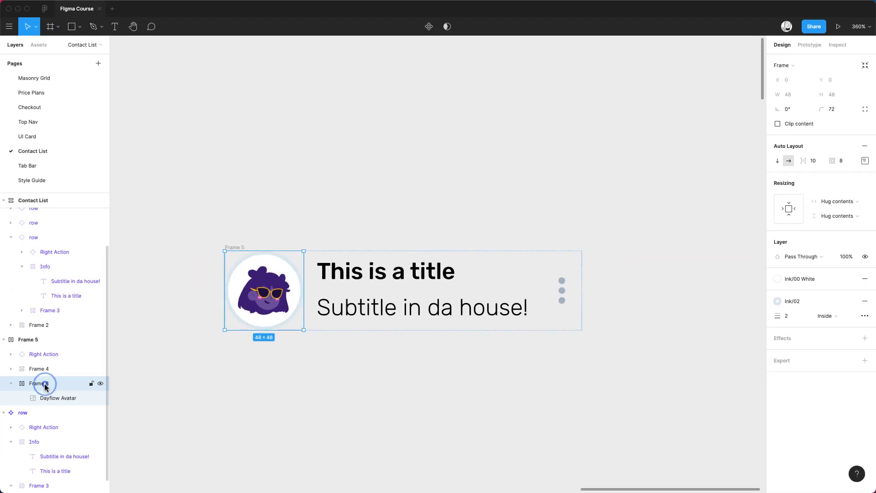
- Rename the avatar's frame layer as Avatar and the title and subtitle frame, Frame 4, as Metada
double_click(44, 384)
type("Avatar")
key("Return")
double_click(37, 368)
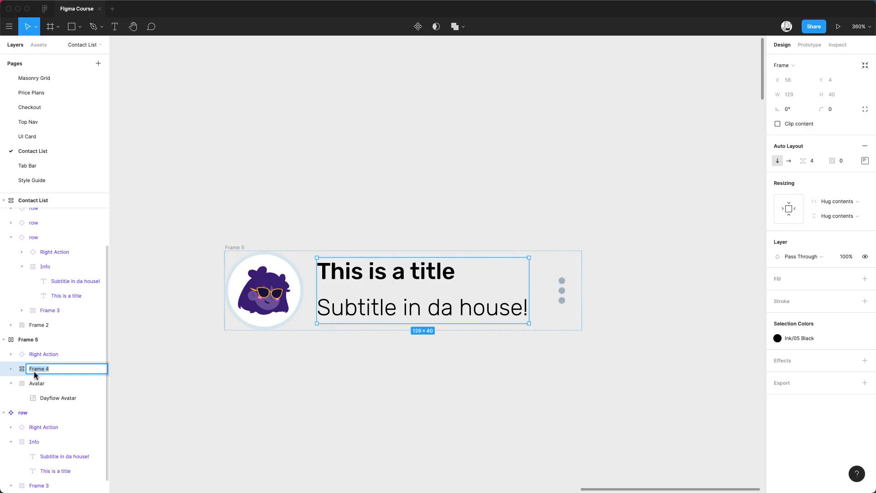
type("Metada")
key("Return")
left_click(38, 354)
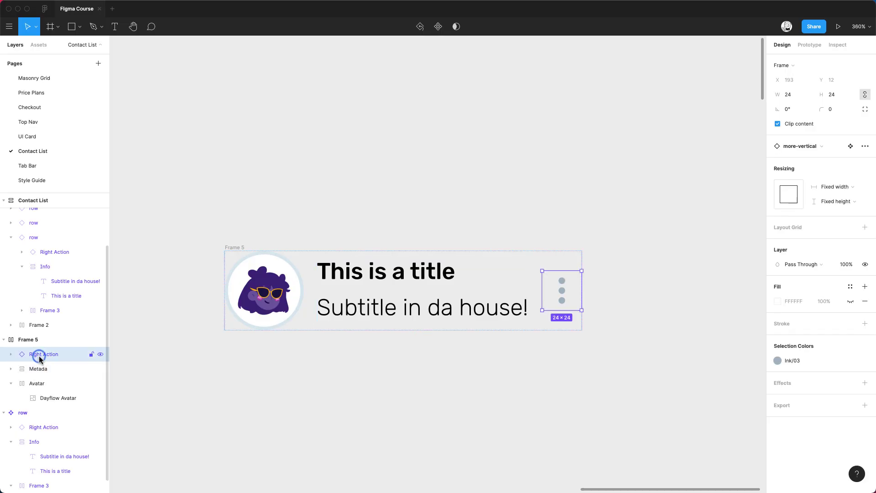
- Convert the whole row frame, Frame 5, into a component and rename it Cell
left_click(460, 379)
left_click_drag(234, 247, 264, 236)
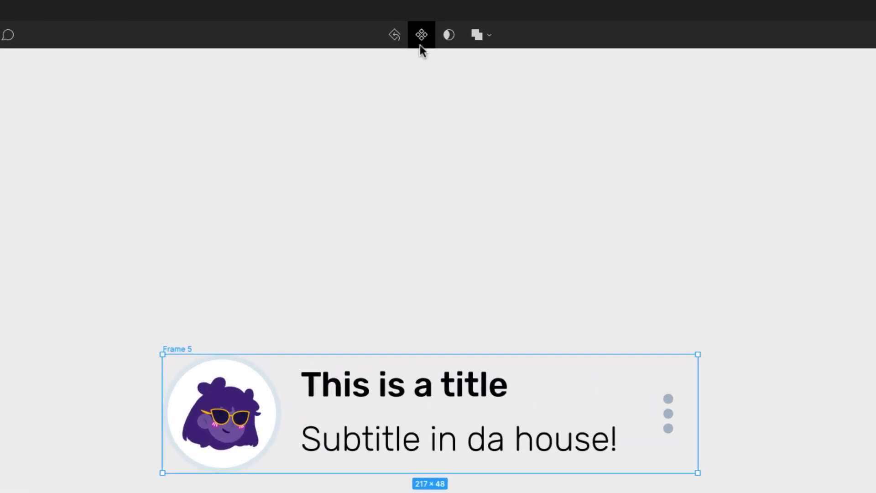
left_click(419, 37)
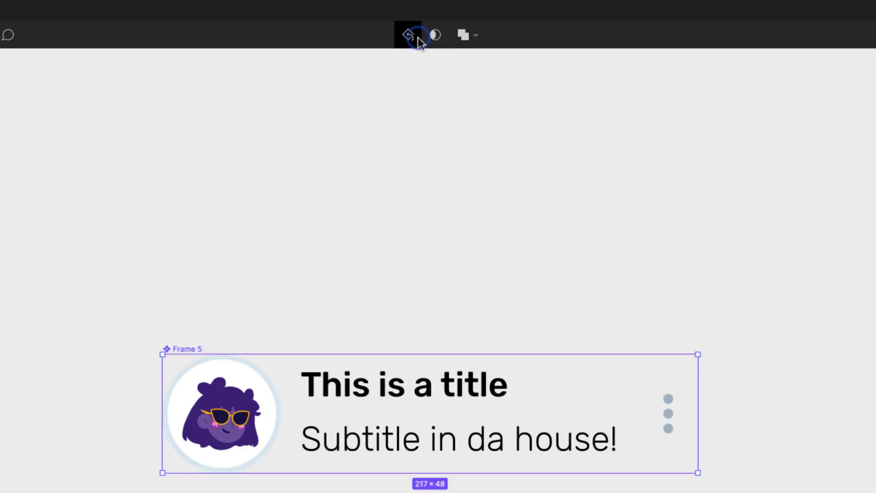
double_click(27, 340)
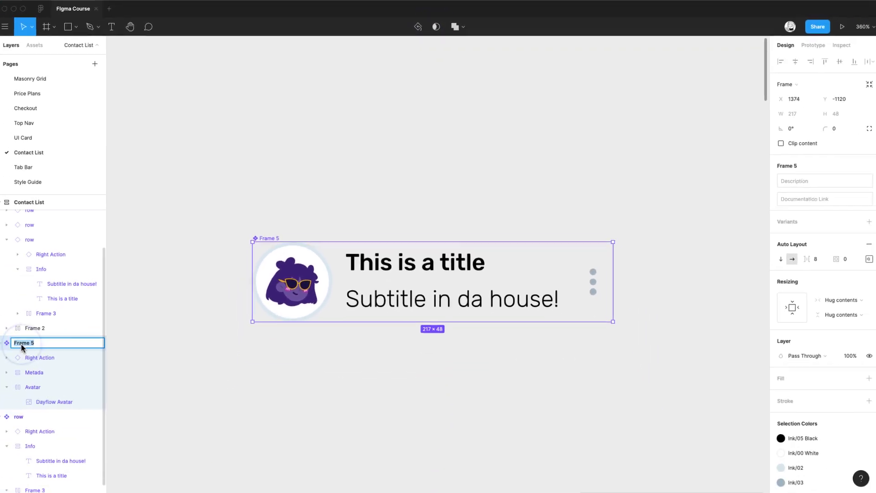
type("Cell")
key("Return")
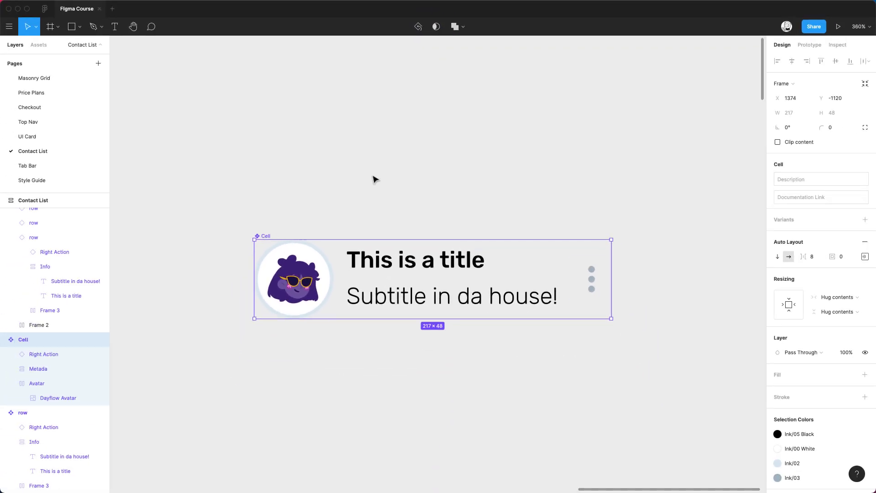
- Place an instance of the Cell component to the right of the main component
left_click(377, 182)
scroll(376, 182, "down", 5)
left_click_drag(272, 204, 420, 225)
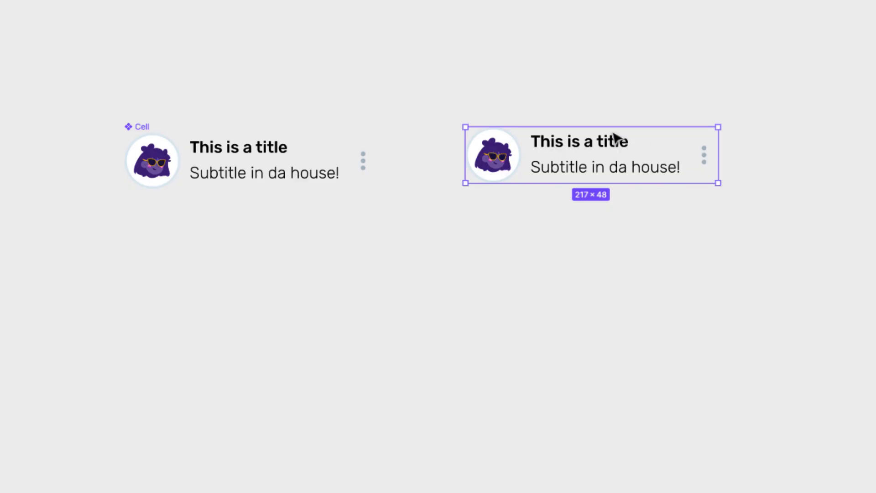
left_click(276, 182, "ctrl")
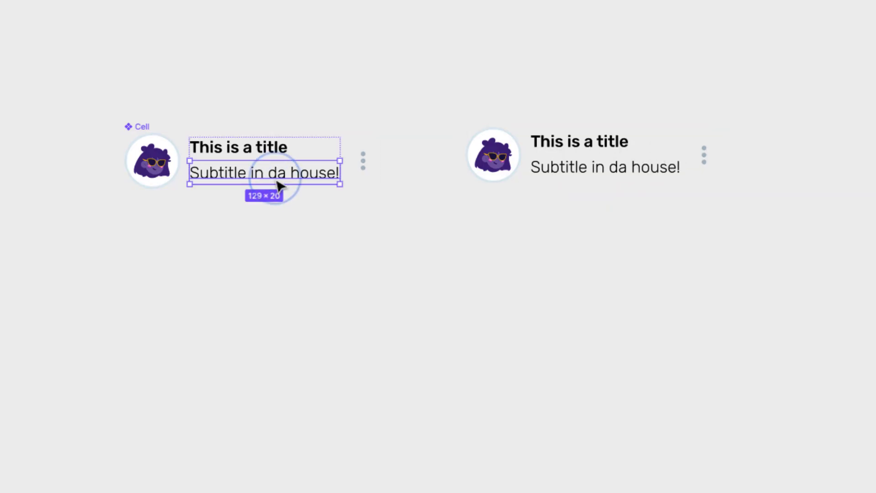
mouse_move(276, 181)
left_mouse_down()
mouse_move(280, 151)
mouse_move(279, 177)
left_mouse_up()
scroll(268, 158, "up", 5)
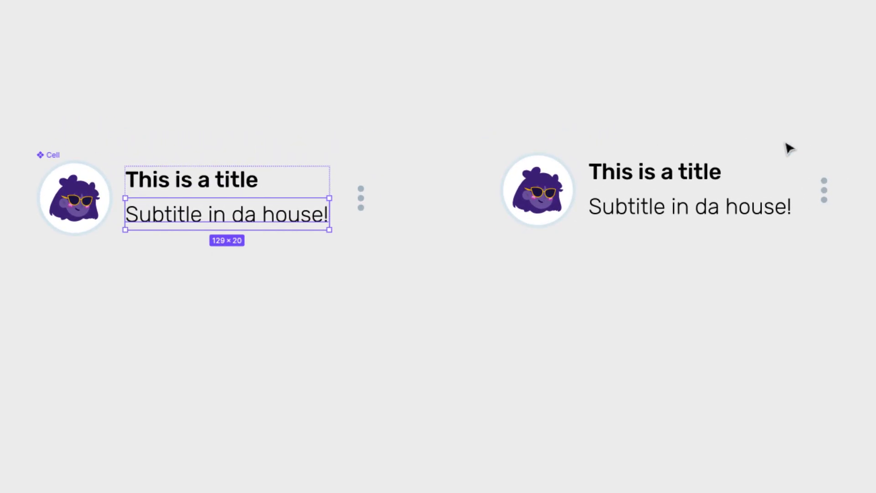
scroll(615, 216, "down", 2)
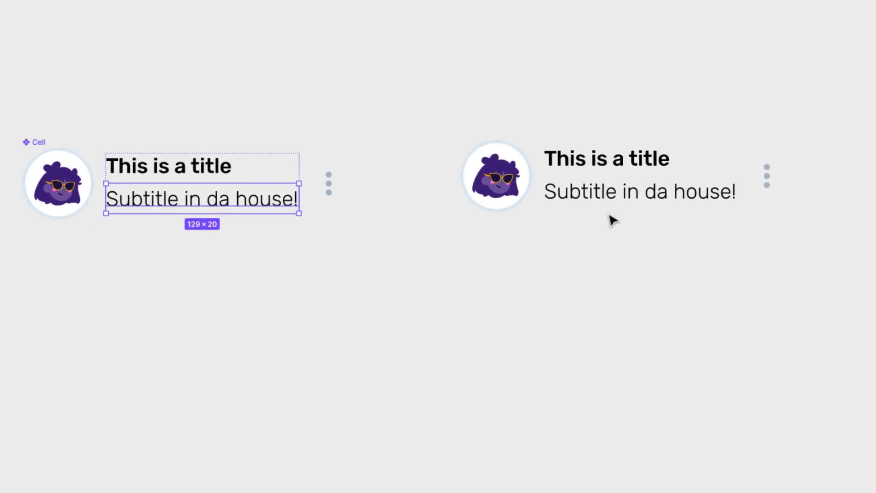
- Duplicate the Cell instance directly below itself and repeat the duplication to make a column of five rows
left_click(583, 64)
left_click(584, 187)
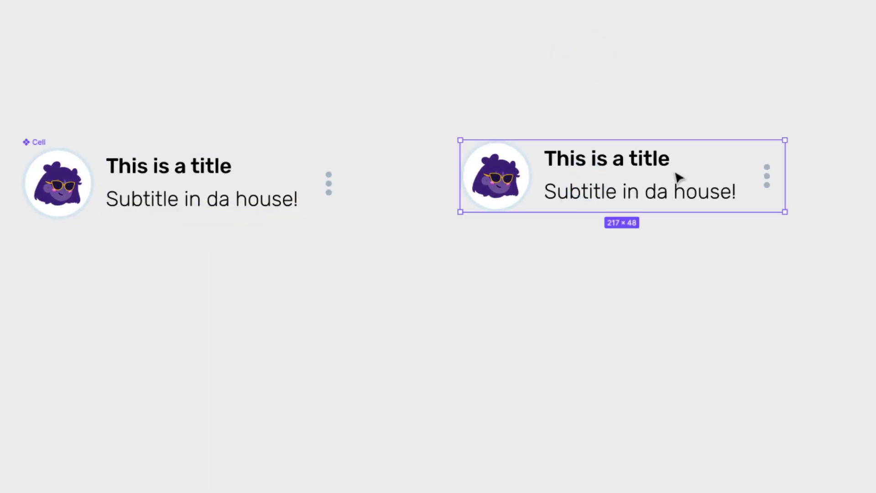
left_click_drag(677, 172, 687, 257)
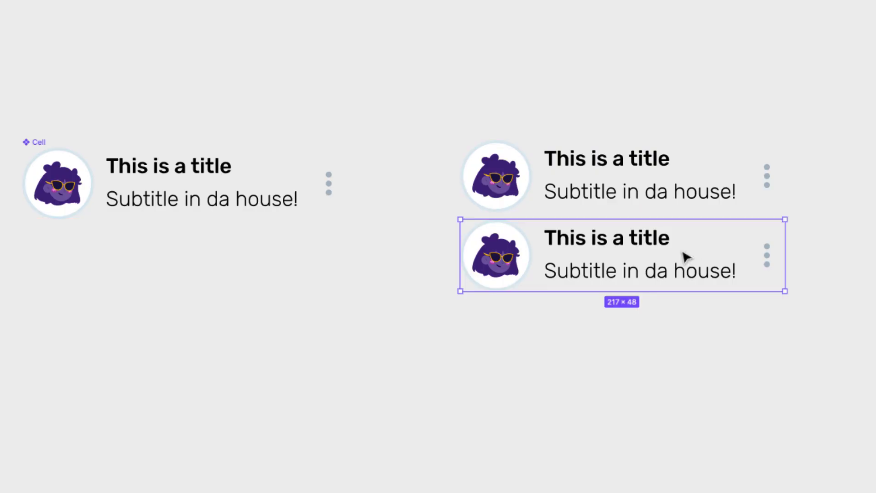
key("super+d")
key("super+d")
key("super+d")
scroll(696, 243, "left", 2)
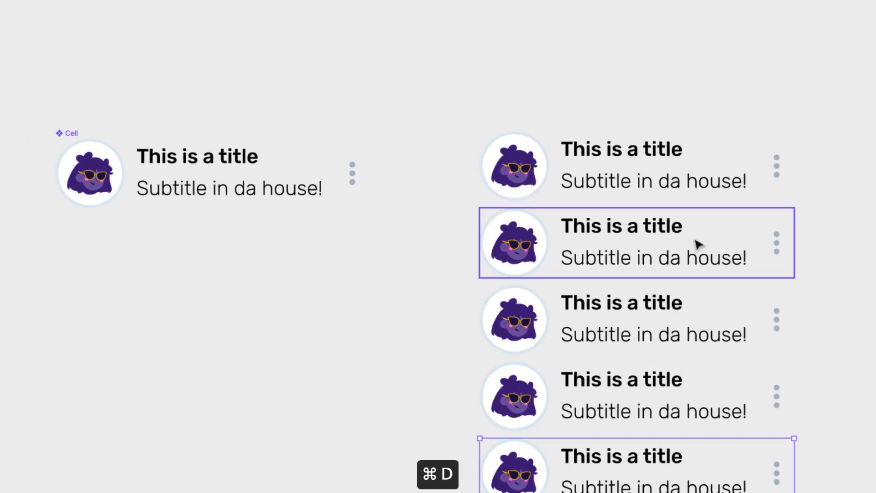
- Duplicate the last Cell instance once more to extend the column to six rows
scroll(696, 243, "down", 2)
key("super+d")
scroll(697, 242, "down", 3)
scroll(697, 242, "right", 3)
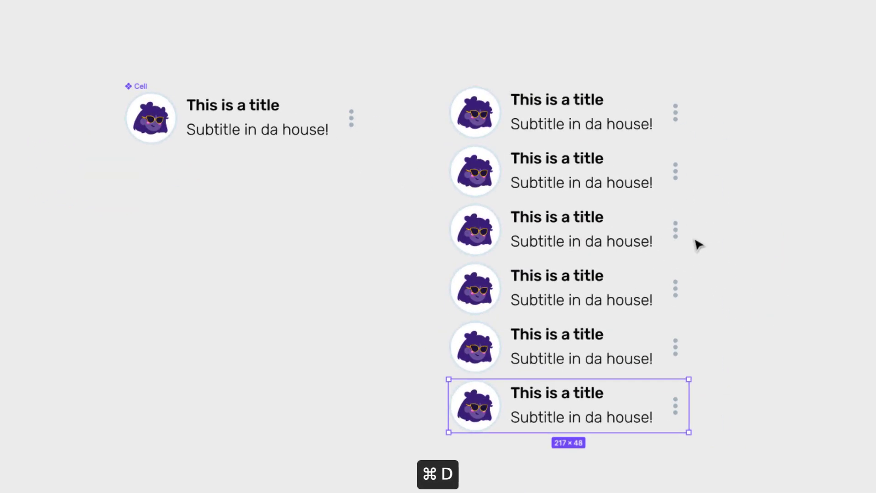
- Wrap the six Cell rows in a vertical auto layout frame and set the spacing between items to 8
left_click_drag(738, 32, 434, 470)
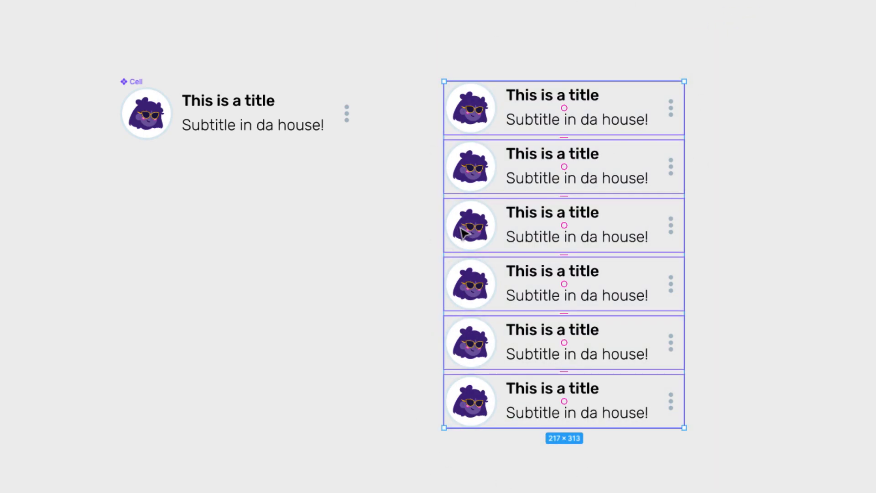
key("shift+a")
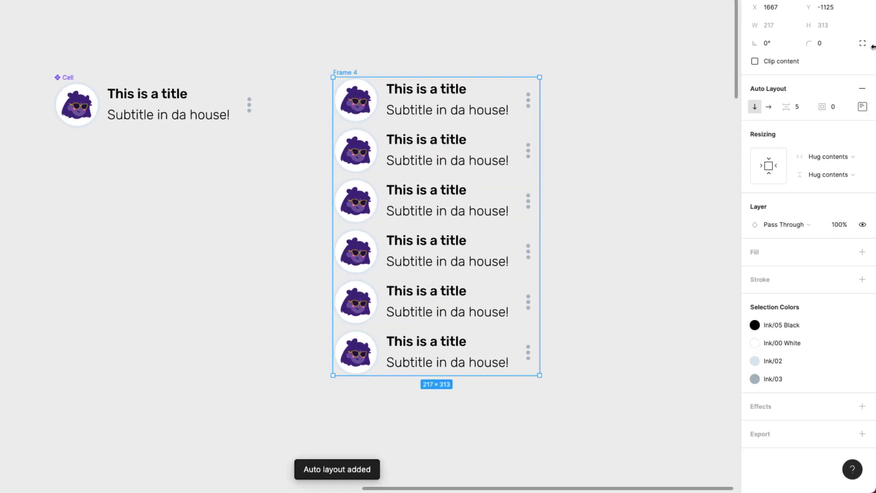
left_click(797, 106)
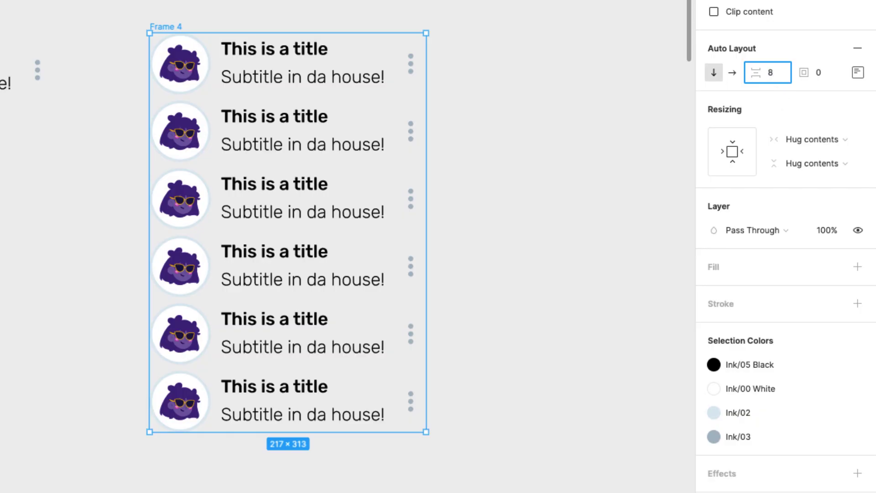
key("Return")
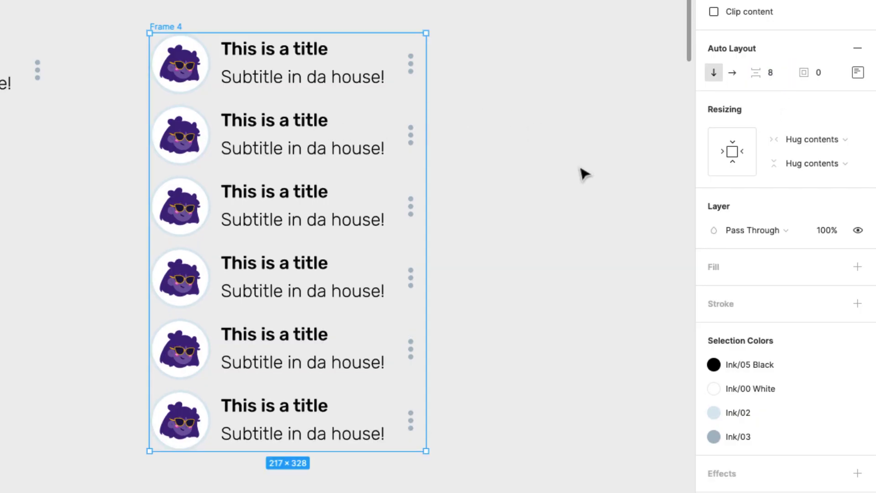
left_click(532, 157)
- Apply the Ink/01 color style as fill to the second, fourth and sixth Cell rows
scroll(532, 157, "right", 1)
left_click(336, 139)
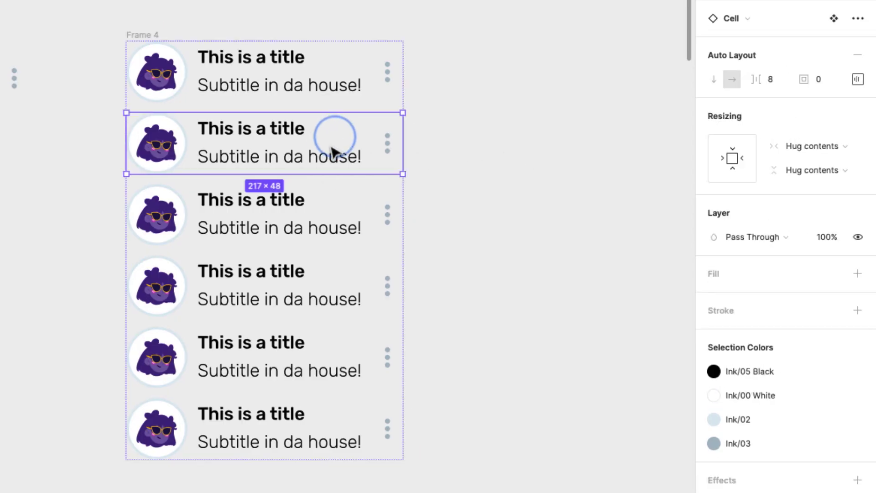
left_click(323, 281, "shift")
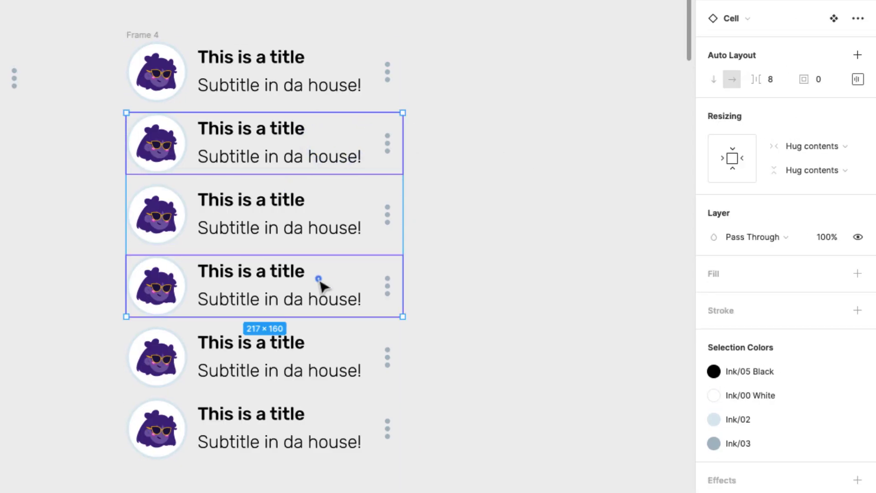
left_click(310, 429, "shift")
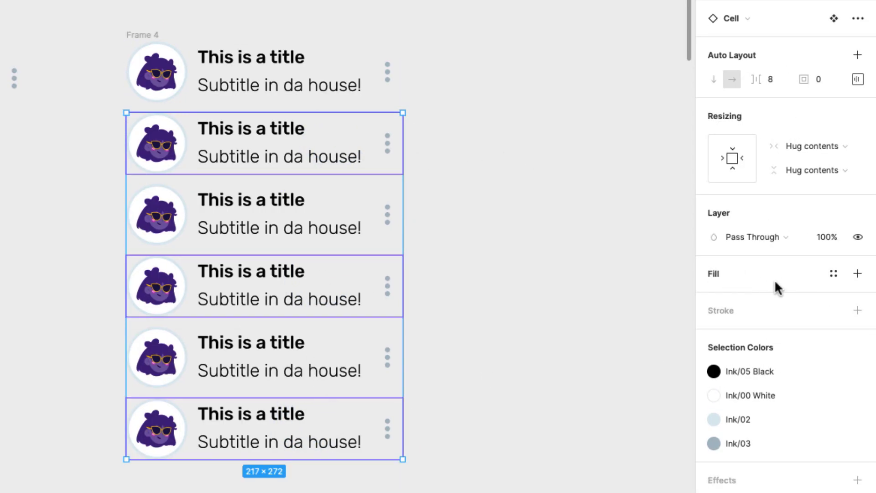
left_click(838, 276)
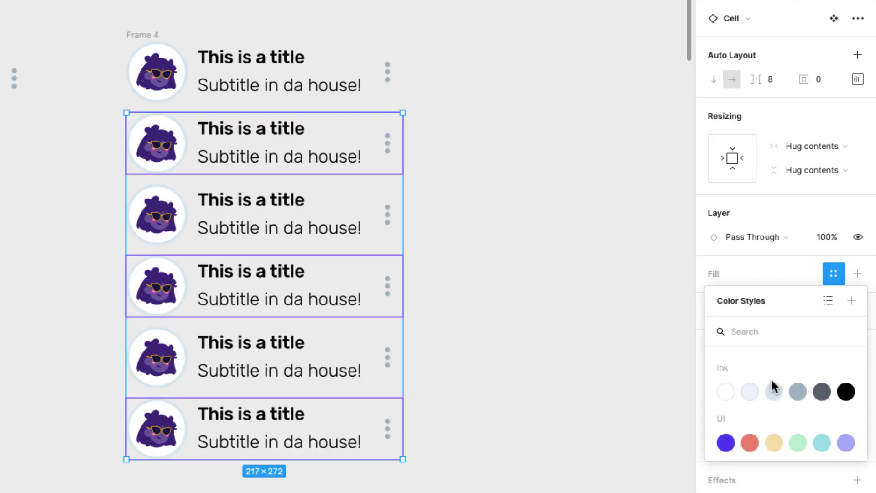
left_click(751, 393)
left_click(500, 235)
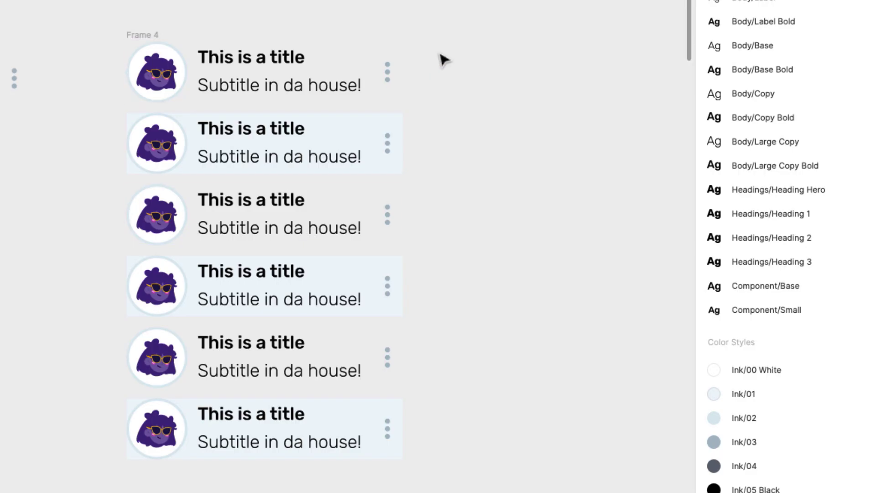
- Fill the list frame, Frame 4, with the Ink/00 White color style
left_click(151, 35)
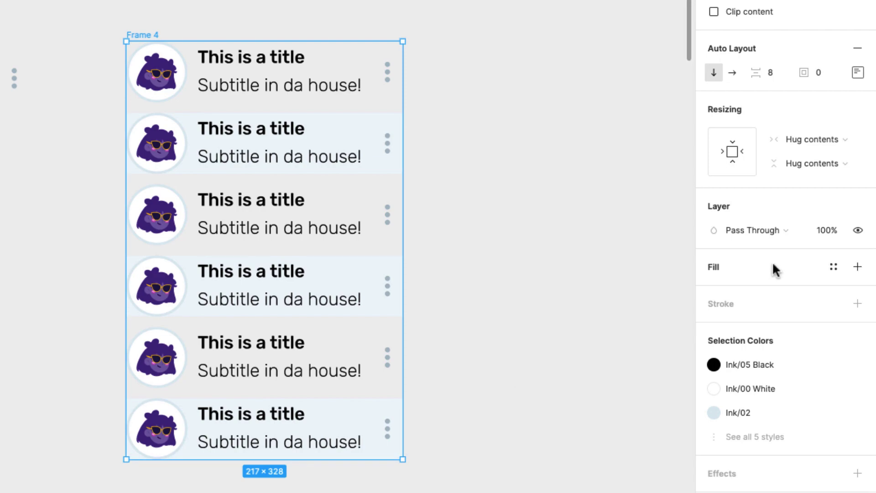
left_click(835, 267)
left_click(735, 382)
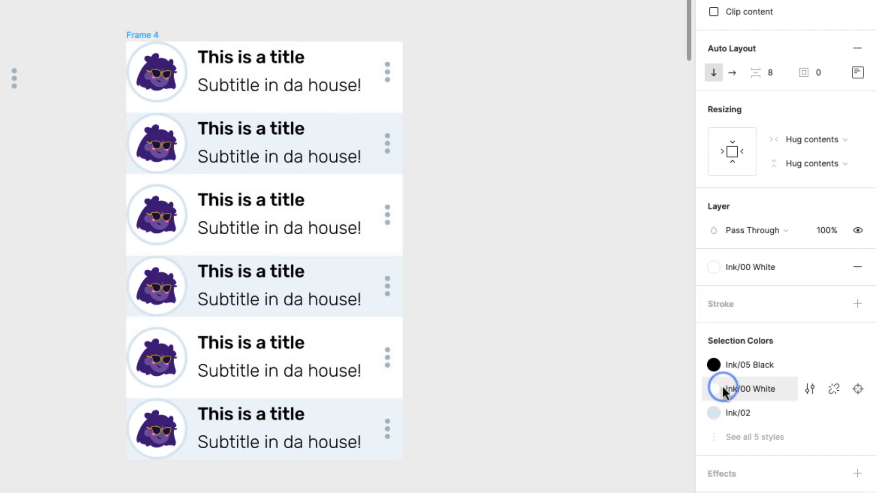
- Set the list frame's padding around items to 16 and its corner radius to 16
left_click(823, 73)
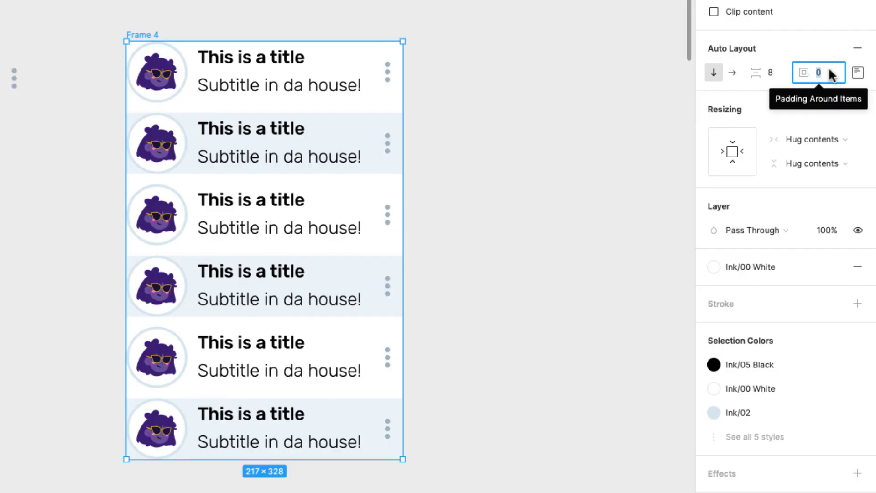
type("16")
key("Return")
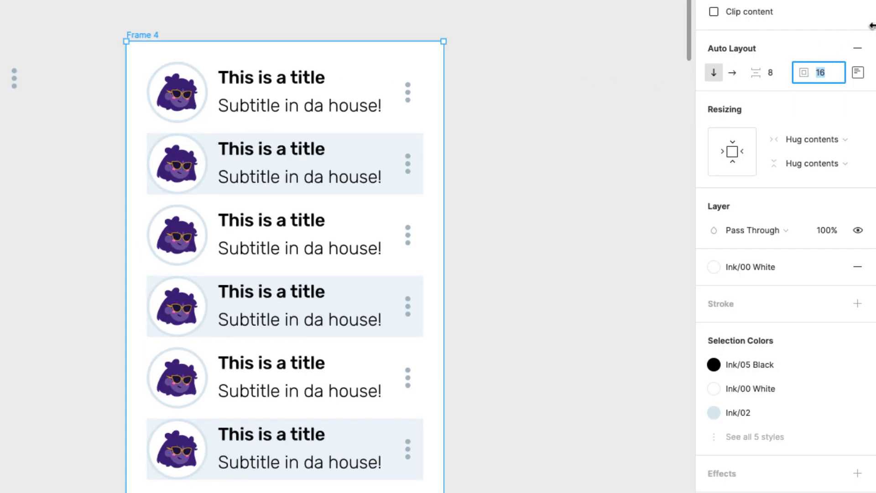
left_click(822, 41)
type("16")
key("Return")
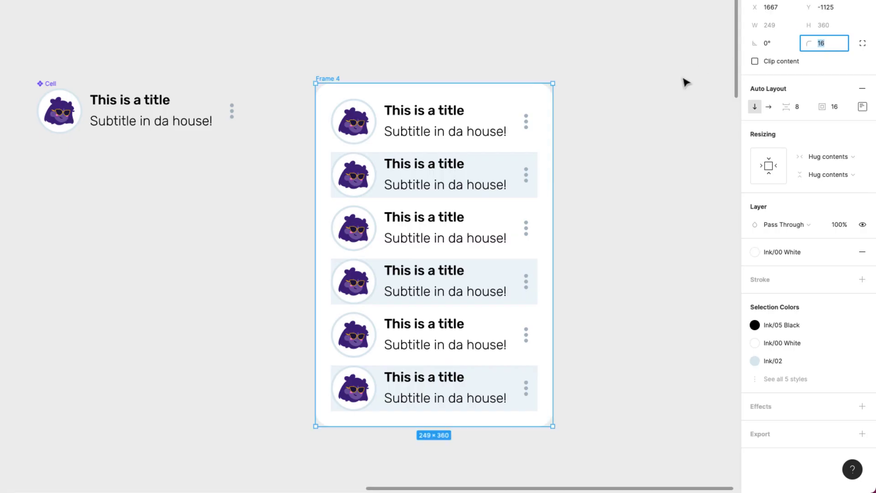
left_click(664, 95)
- Round the corners of the three shaded Cell rows with a radius of 8
scroll(565, 108, "down", 2)
scroll(565, 108, "right", 2)
scroll(564, 108, "up", 2)
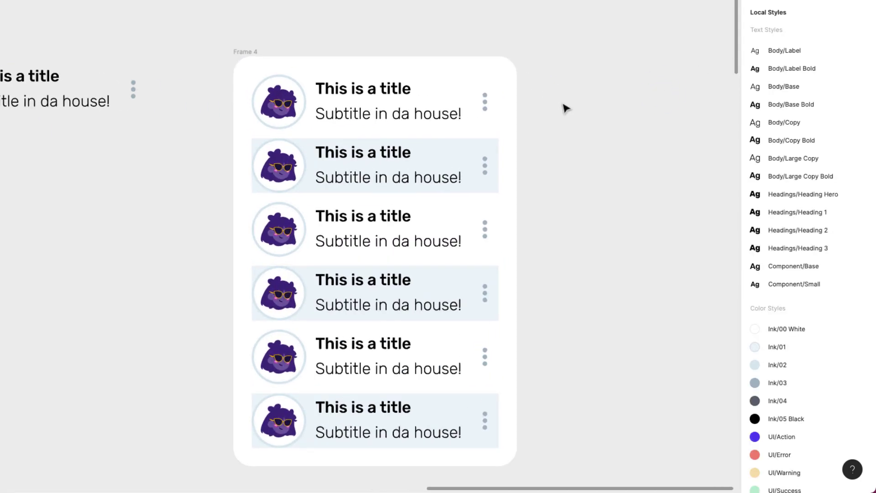
scroll(565, 107, "down", 1)
scroll(565, 108, "left", 1)
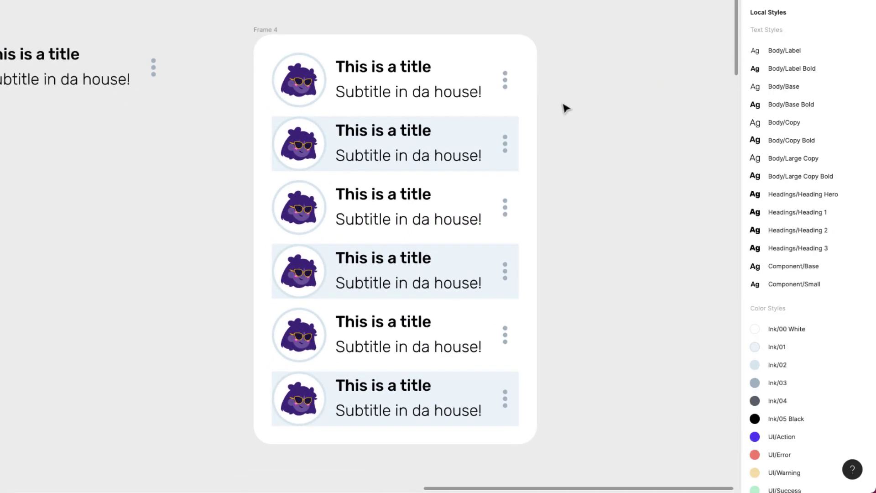
left_click(513, 156)
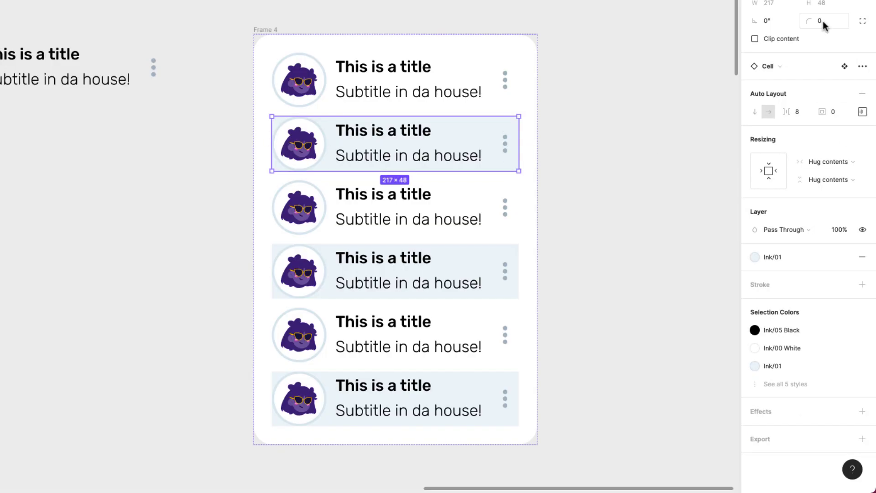
left_click(456, 282, "shift")
left_click(440, 400, "shift")
left_click(823, 20)
type("8")
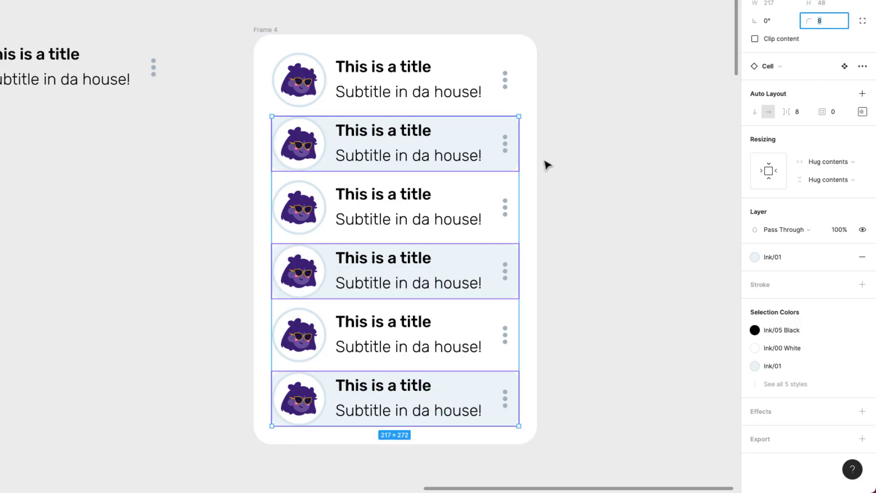
left_click(627, 99)
- Set the left and right padding of the main Cell component to 8
key("shift+1")
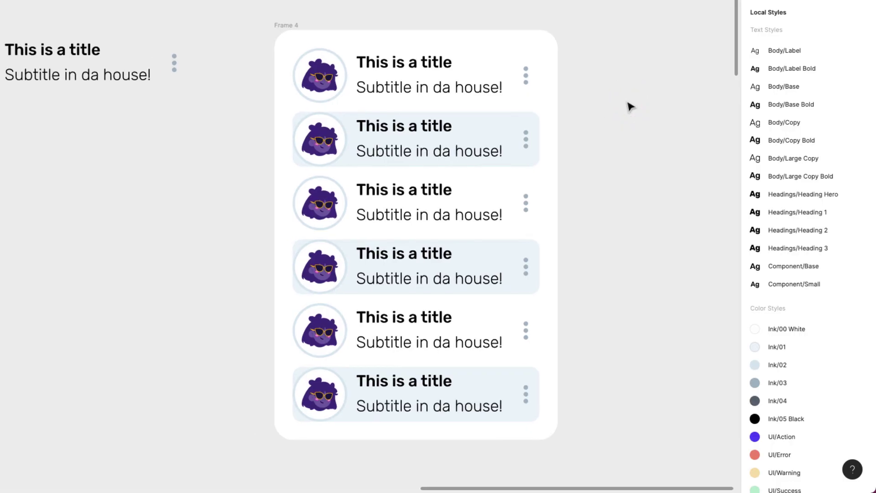
left_click(59, 54)
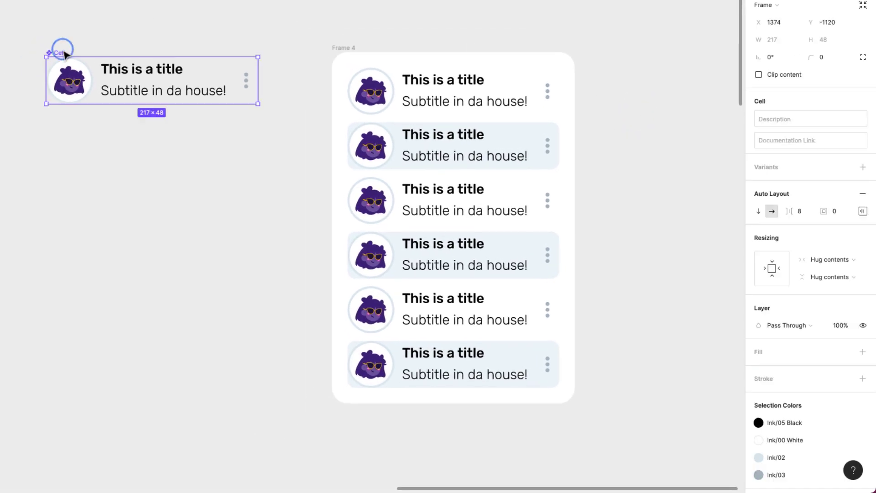
scroll(154, 55, "up", 1)
scroll(154, 54, "up", 1)
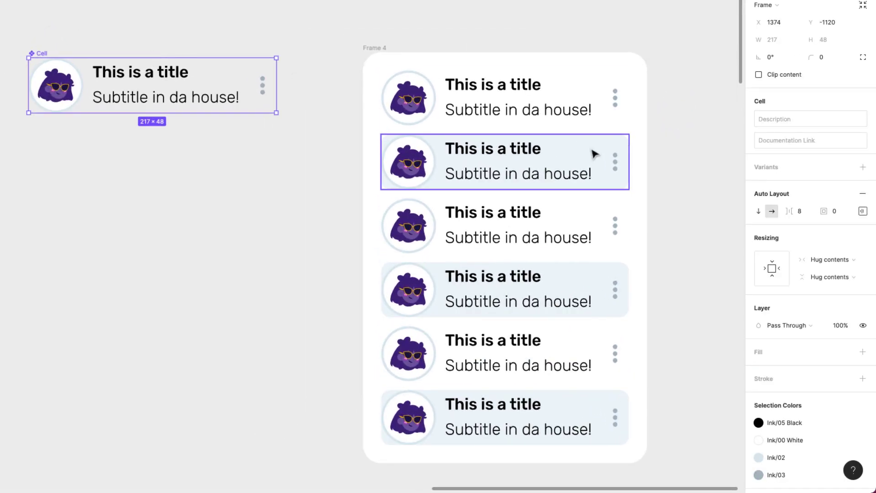
left_click(862, 210)
left_click(794, 258)
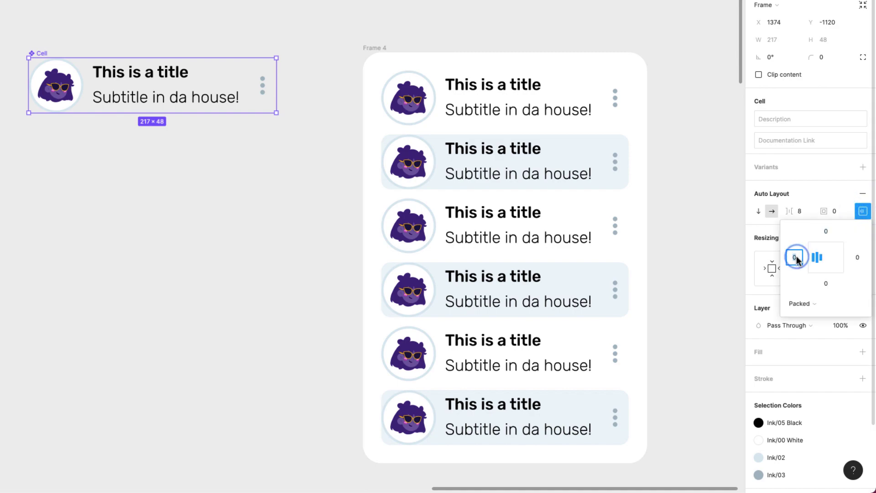
type("8")
key("Return")
left_click(860, 257)
type("8")
key("Return")
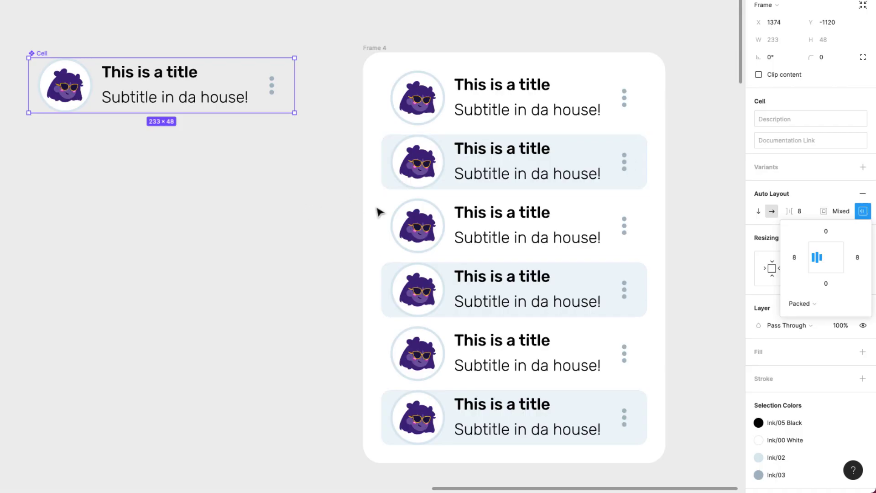
- Set the top and bottom padding of the main Cell component to 4
left_click(828, 231)
type("4")
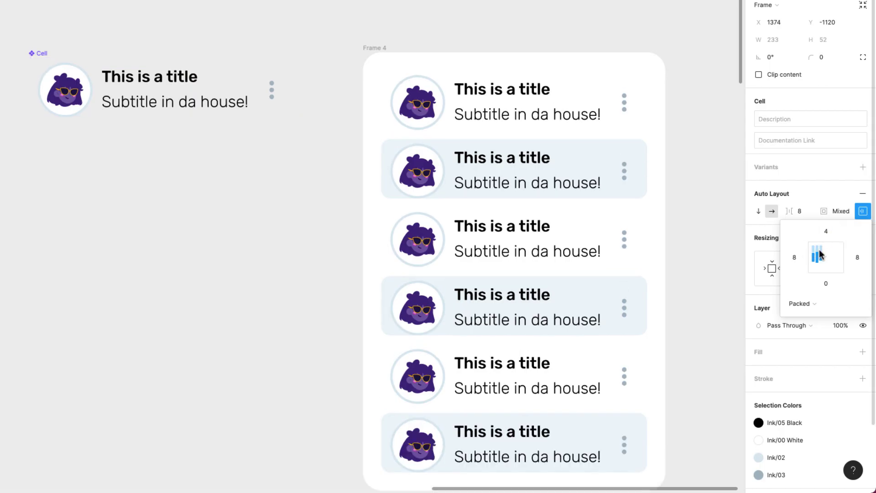
left_click(827, 283)
type("4")
key("Return")
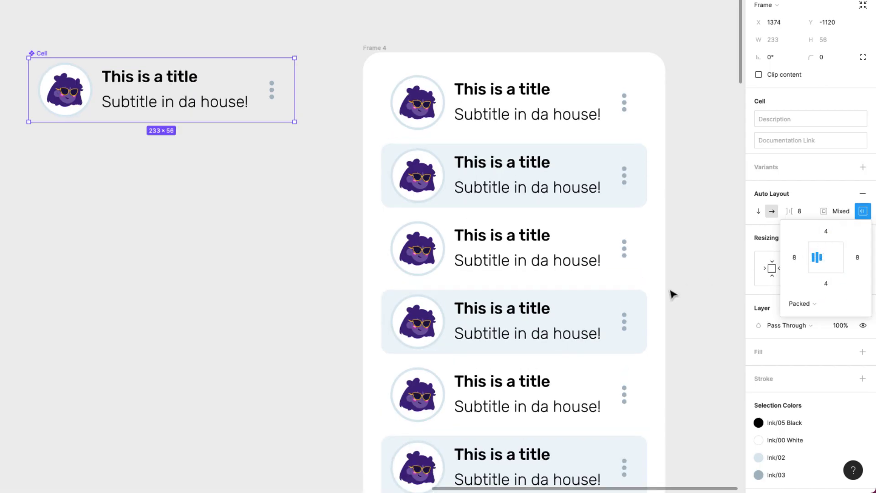
left_click(672, 293)
- Try a spacing of 0 between the rows of the list frame, Frame 4, and set it to 4 instead
scroll(319, 131, "down", 2)
scroll(333, 125, "up", 2)
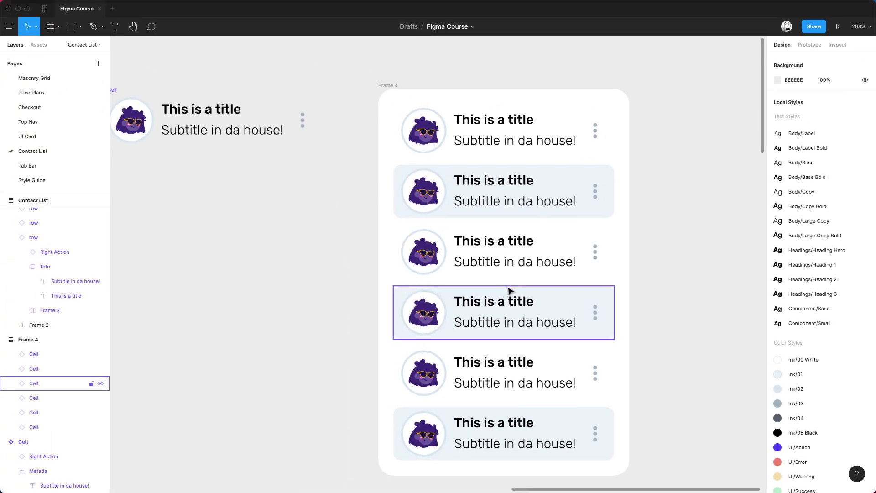
left_click(389, 86)
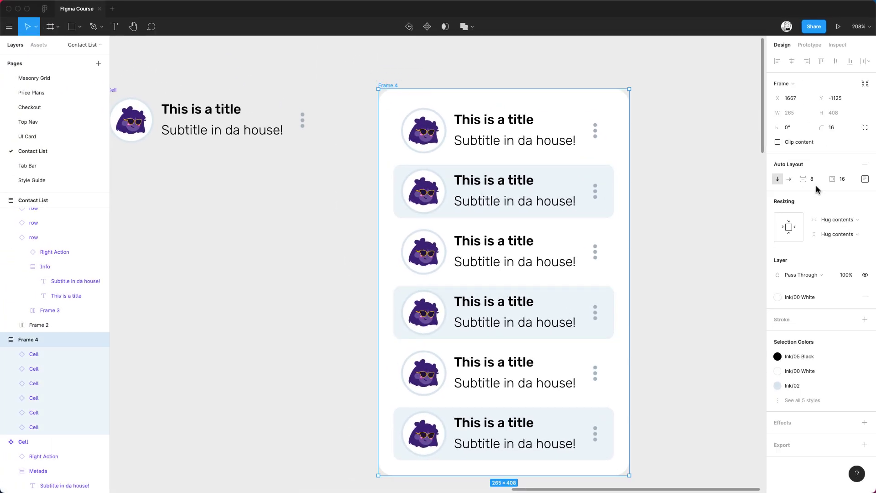
left_click(812, 180)
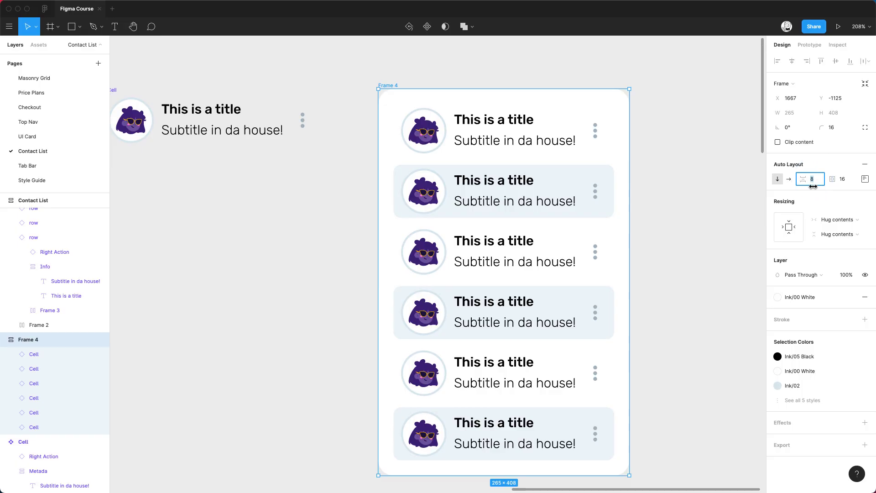
key("Return")
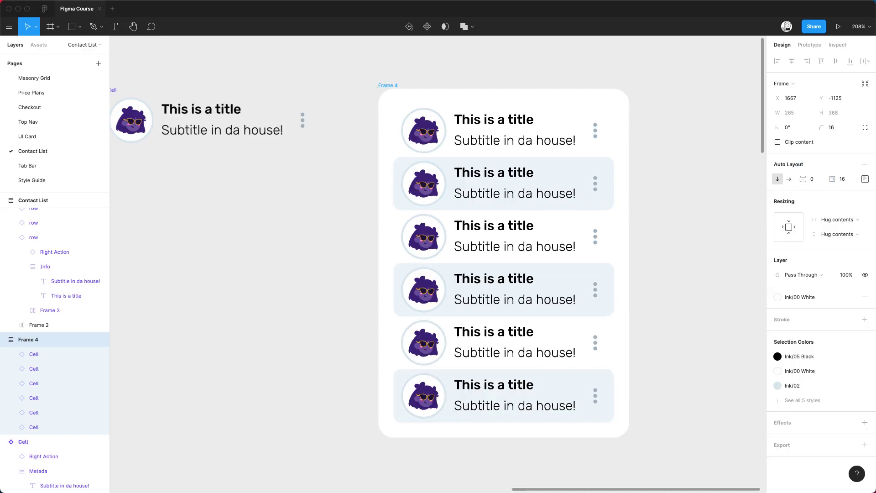
left_click(813, 181)
type("4")
key("Return")
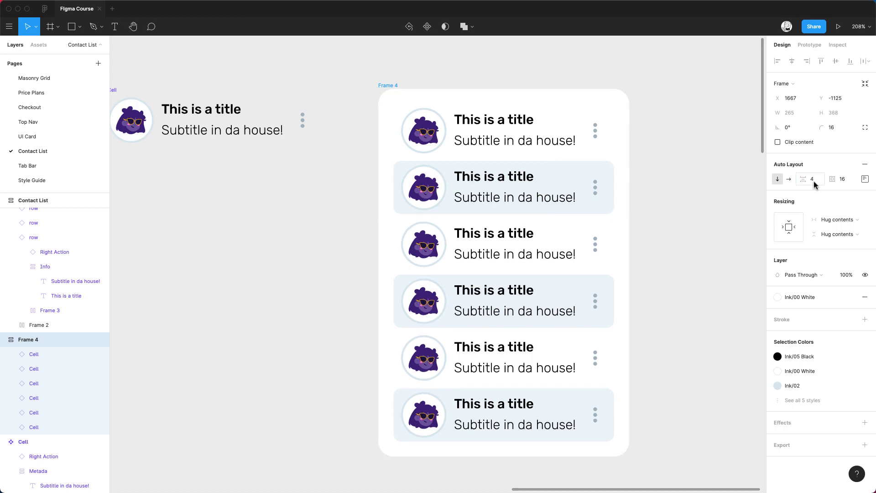
left_click(698, 195)
- Test how the rows respond by widening the list frame to 344, and undo the resize
scroll(660, 197, "down", 1)
key("ctrl+z")
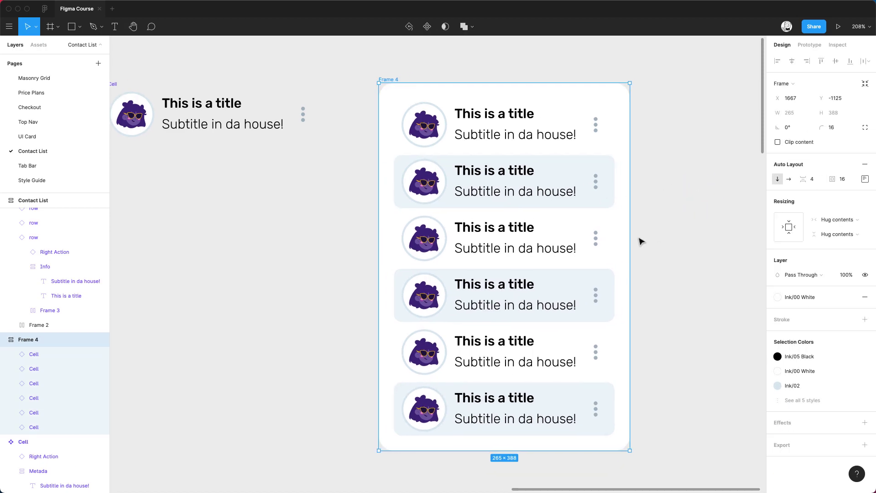
left_click_drag(628, 237, 704, 262)
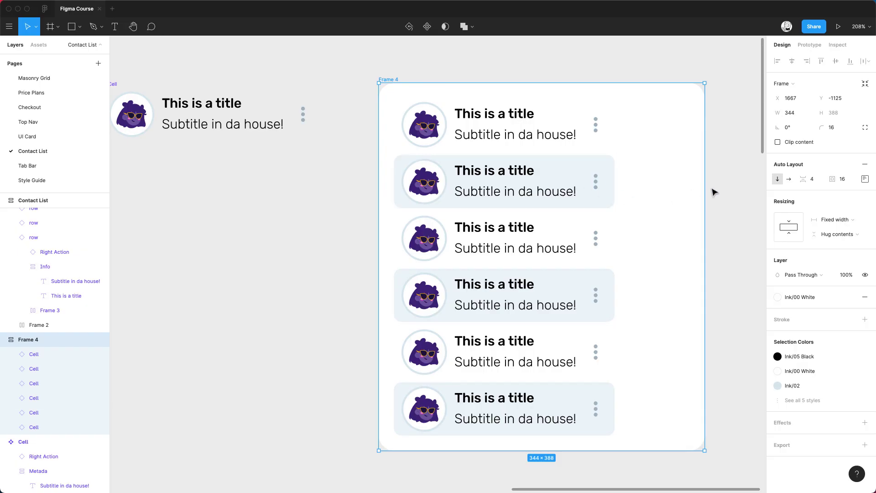
key("super+z")
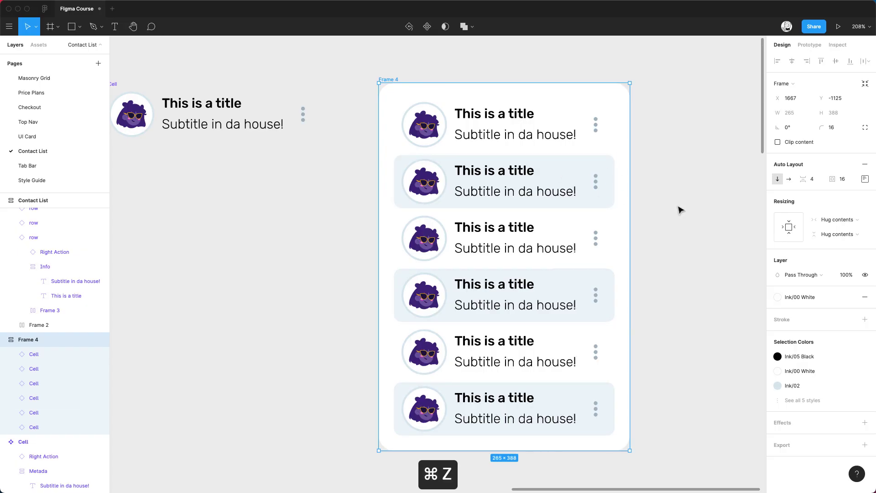
- Set the horizontal resizing of all six Cell rows in the list frame, Frame 4, to Fill container
left_click(566, 191)
left_click(567, 133, "shift")
left_click(564, 246, "shift")
left_click(564, 301, "shift")
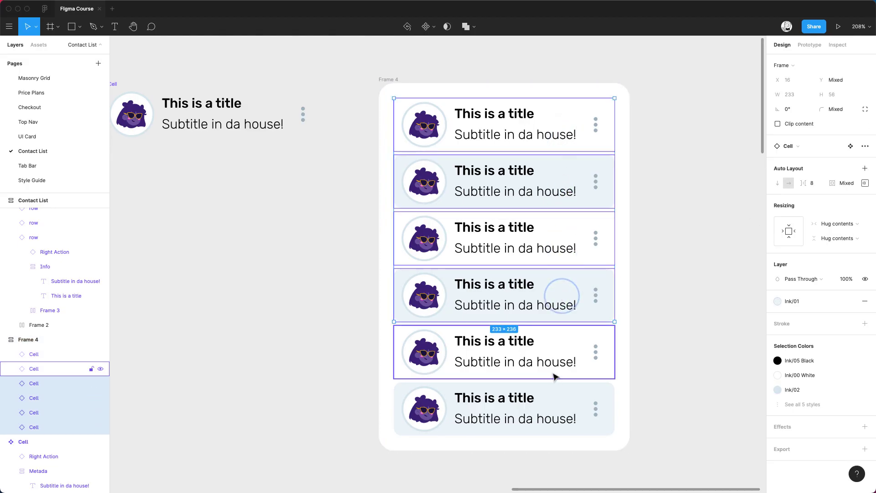
left_click(555, 372, "shift")
left_click(553, 405, "shift")
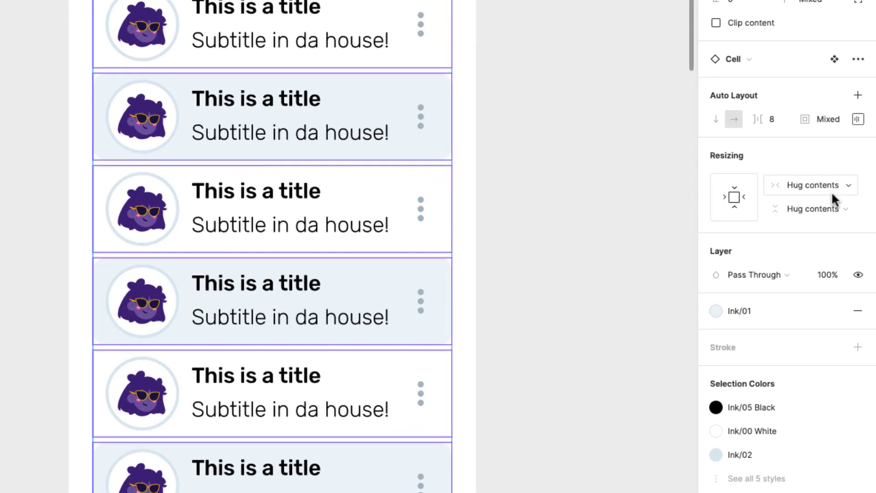
left_click(831, 190)
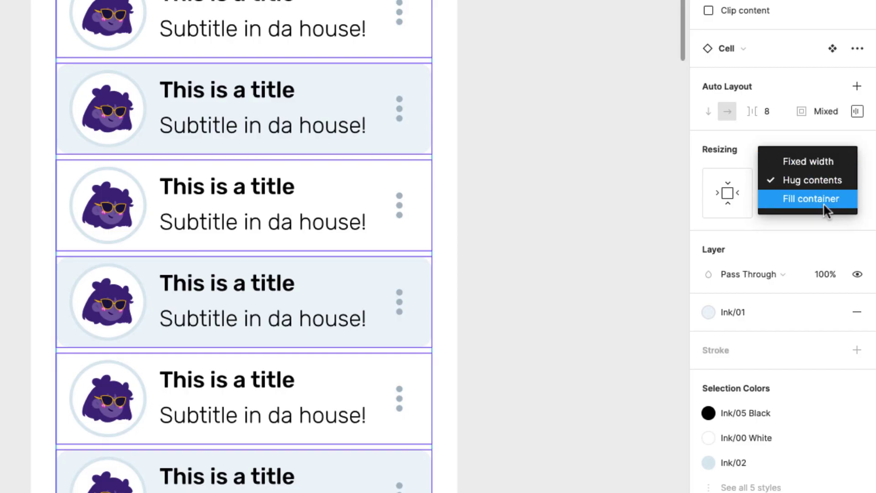
left_click(824, 199)
left_click(680, 171)
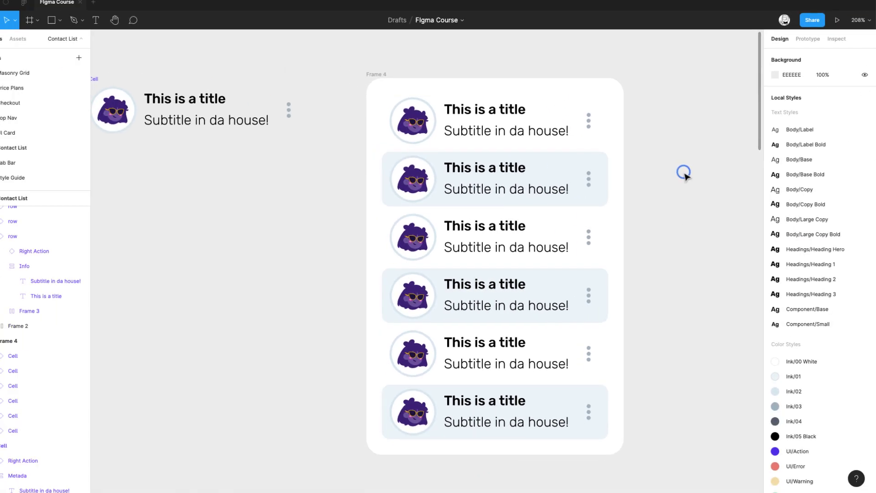
- Test how the rows stretch by widening the list frame to 355, and undo the resize
left_click(391, 79)
left_click_drag(628, 253, 717, 278)
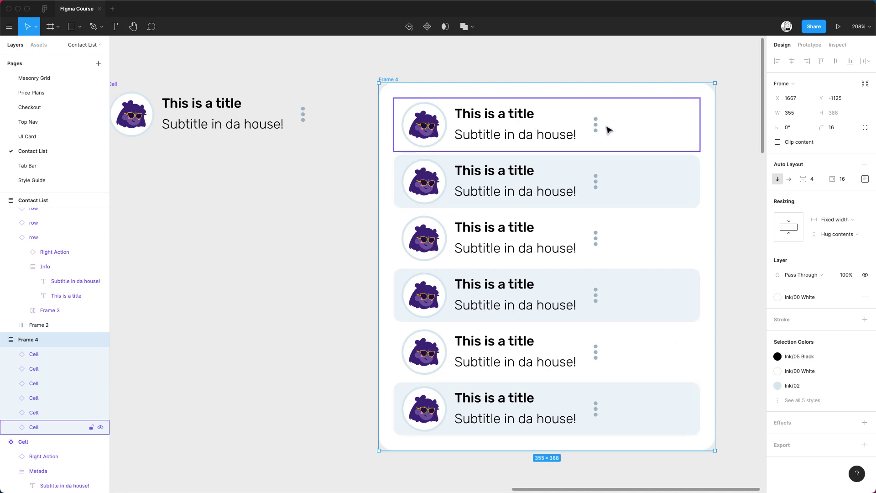
key("ctrl+z")
scroll(682, 242, "left", 3)
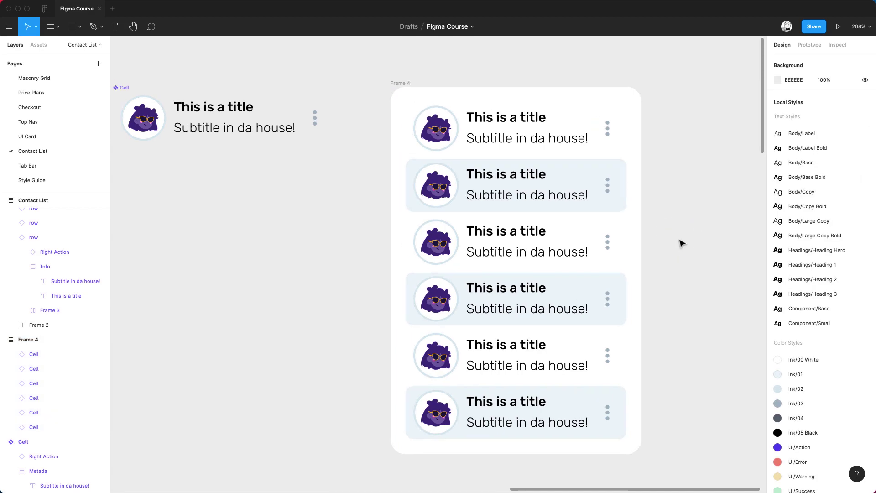
- Change the auto layout distribution of the main Cell component from Packed to Space between
left_click(231, 109)
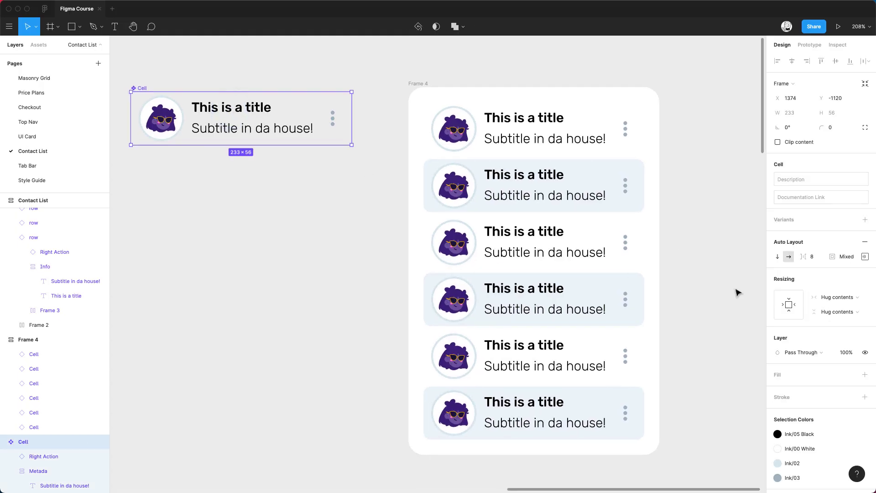
left_click(865, 256)
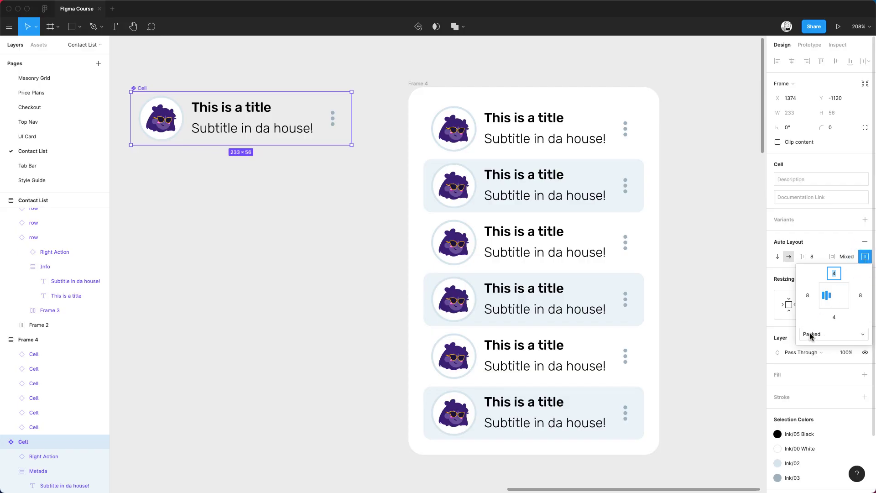
left_click(824, 336)
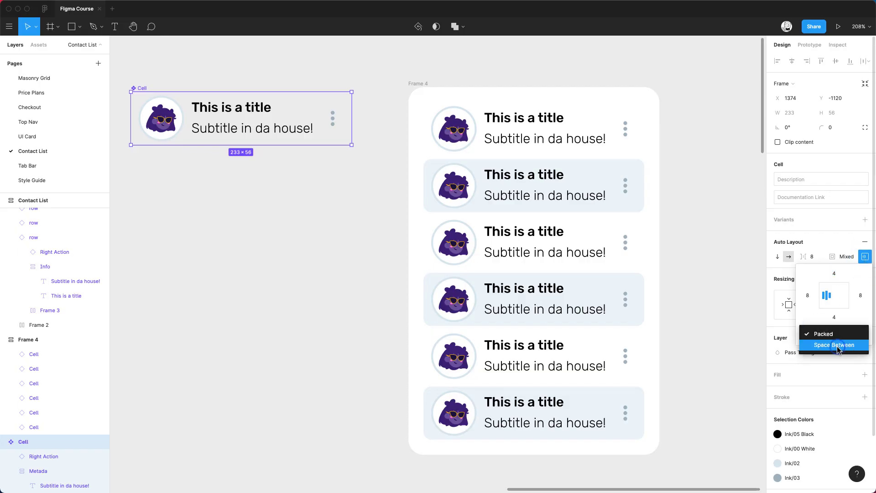
left_click(835, 345)
- Widen the list frame, Frame 4, to 373
left_click(415, 86)
scroll(667, 242, "right", 2)
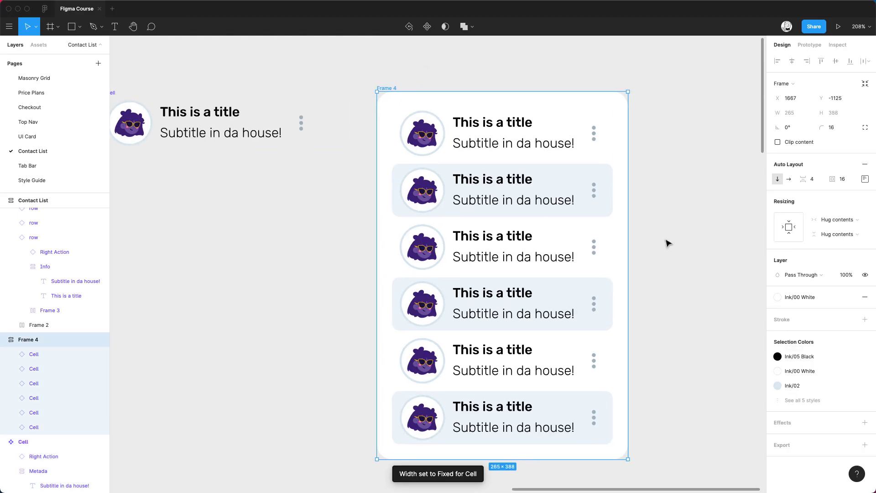
left_click_drag(625, 247, 730, 273)
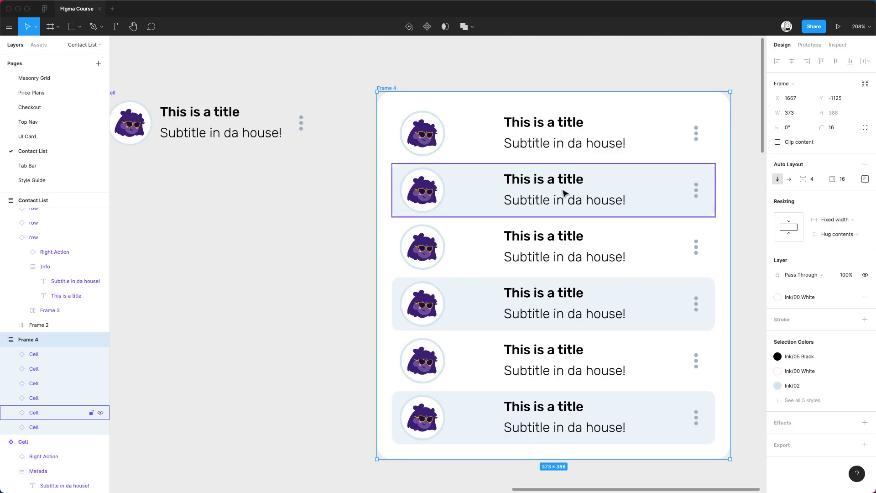
- Set the horizontal resizing of the Metada text frame in the main Cell component to Fill container
scroll(568, 206, "left", 1)
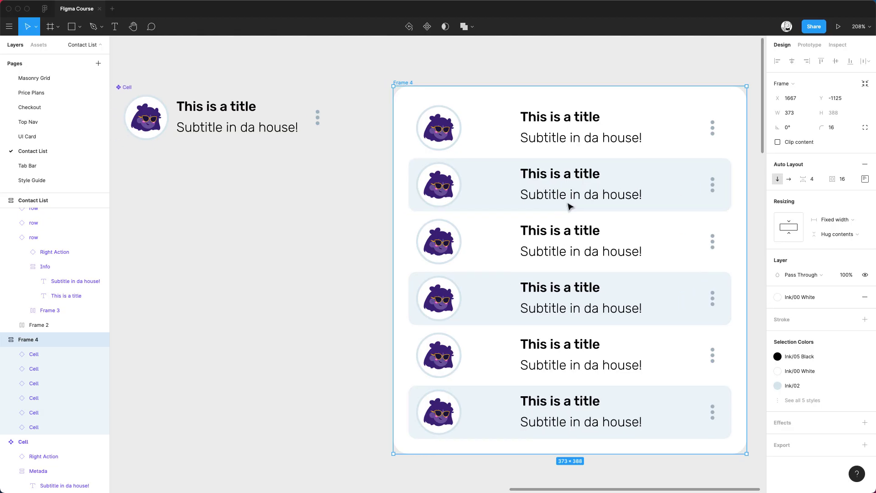
double_click(234, 112)
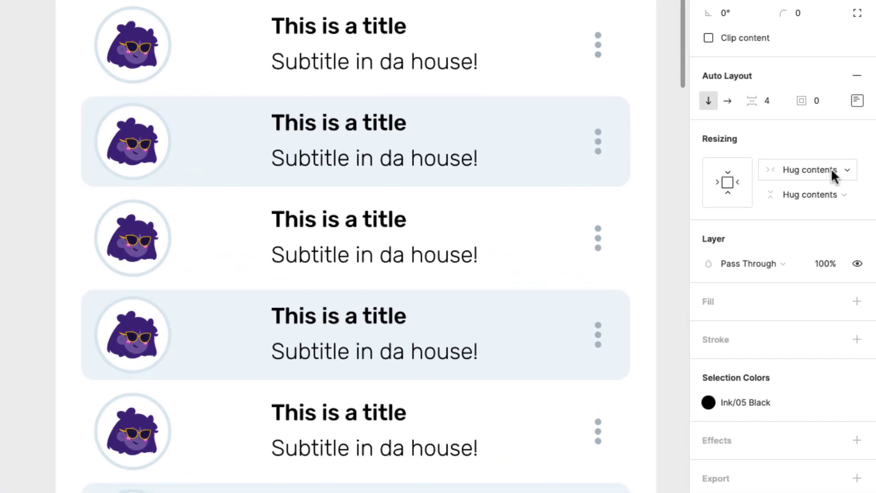
left_click(830, 169)
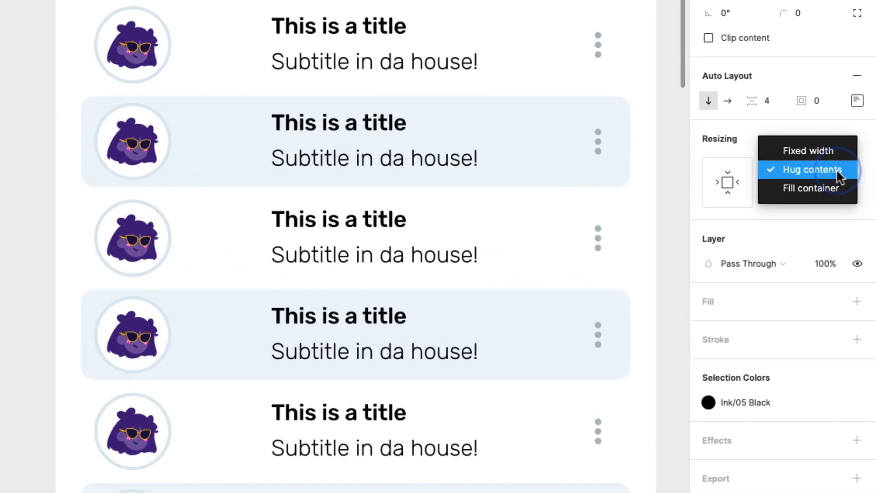
left_click(834, 185)
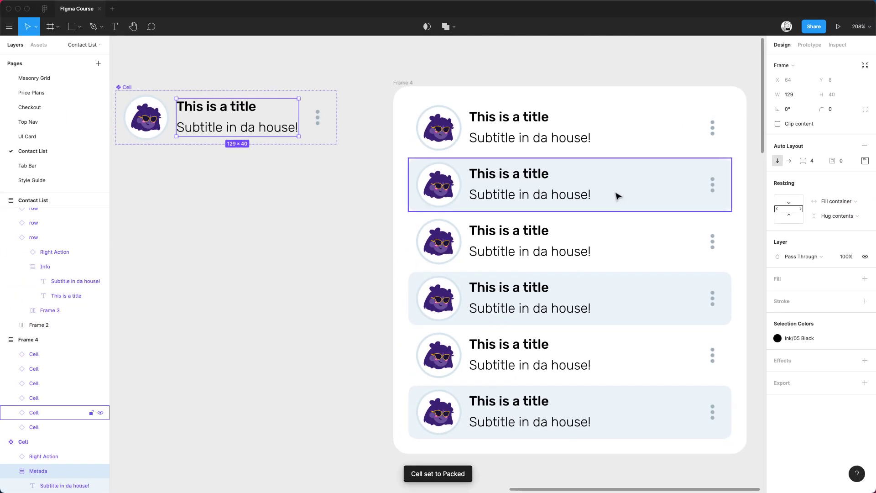
- Replace the second row's subtitle with a long unbroken filler string starting with "asdlkfjdsaklfj" to test how the text overflows
double_click(521, 182)
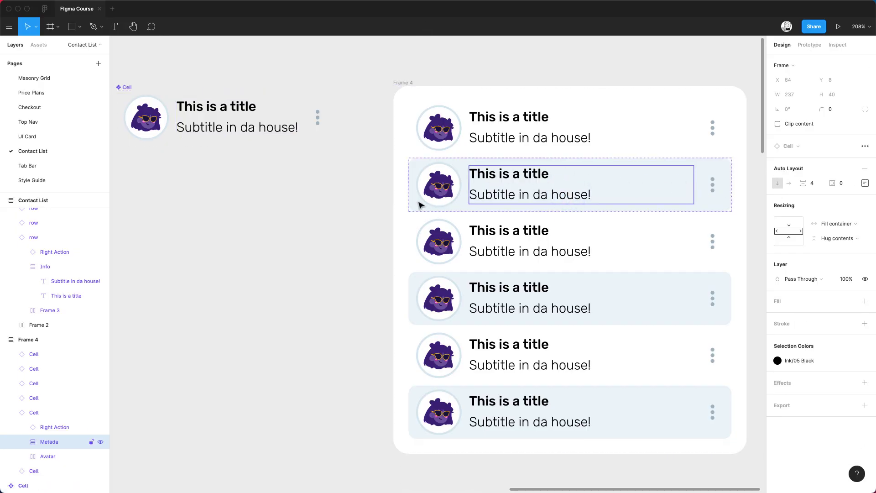
left_click(358, 231)
double_click(558, 197)
type("asdlkf")
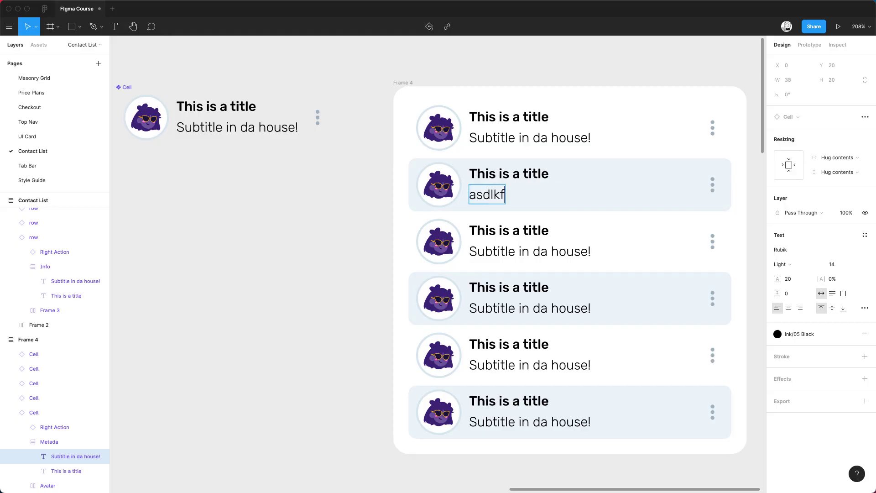
type("jdsaklfjdslkfjdasklfjdslkafjdsklfjdasklfdjsfklda")
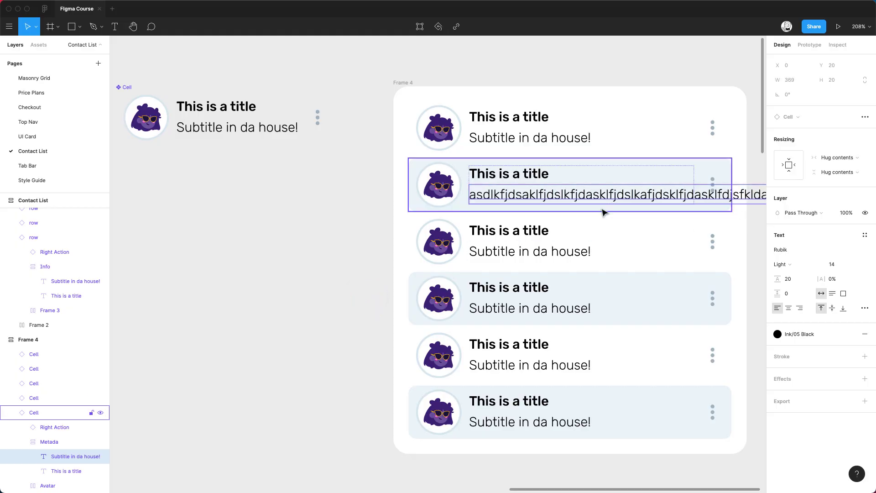
- Set the horizontal resizing of both the title and subtitle text layers in the main Cell component to Fill container
scroll(604, 208, "down", 3)
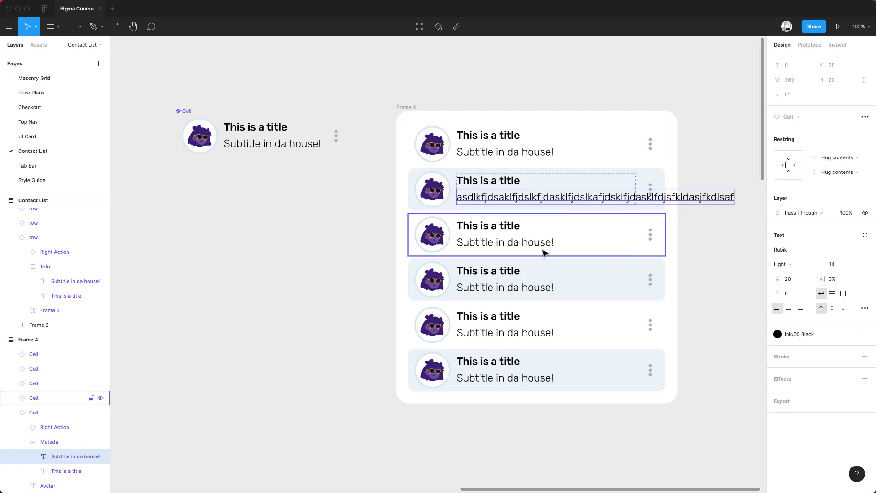
double_click(303, 143)
left_click(302, 143)
left_click(97, 409, "shift")
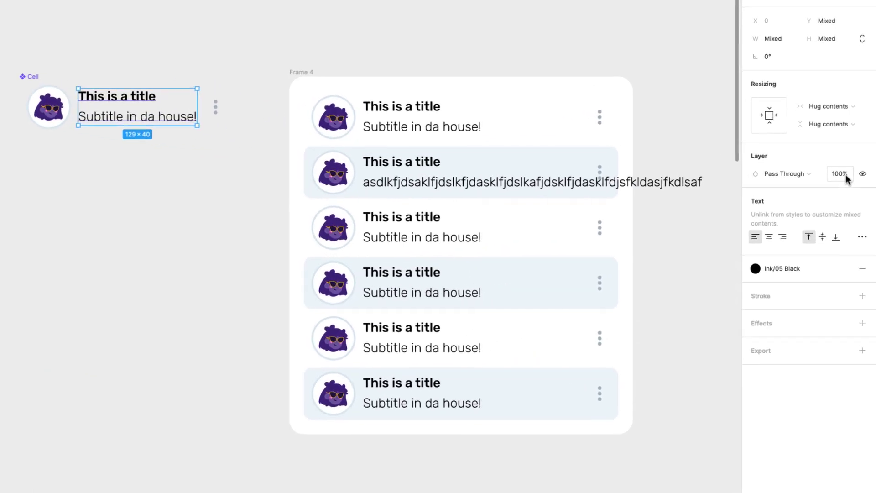
left_click(851, 109)
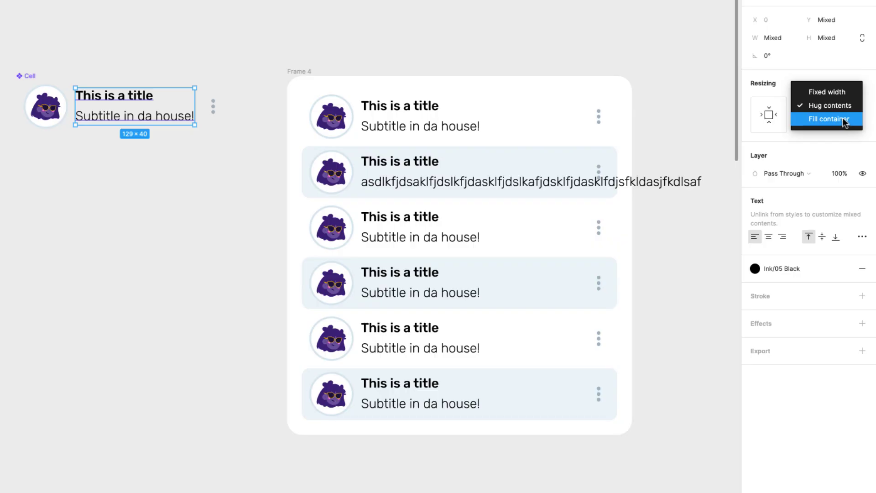
left_click(845, 121)
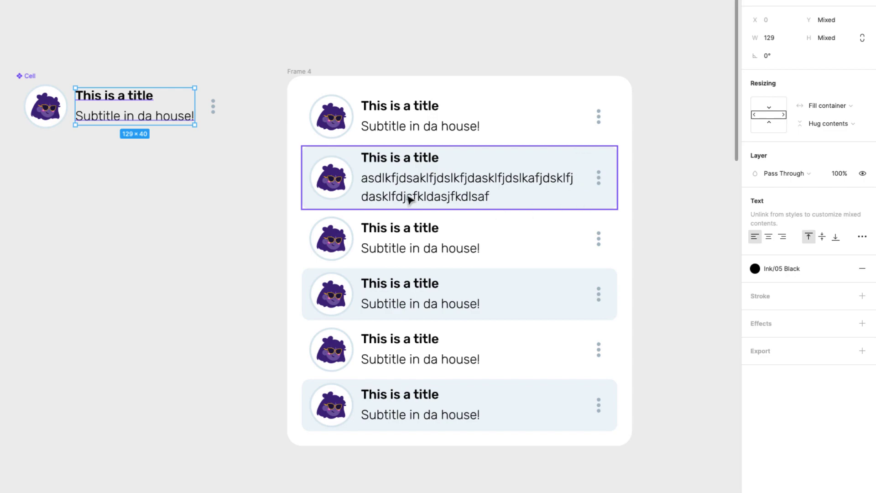
left_click(228, 219)
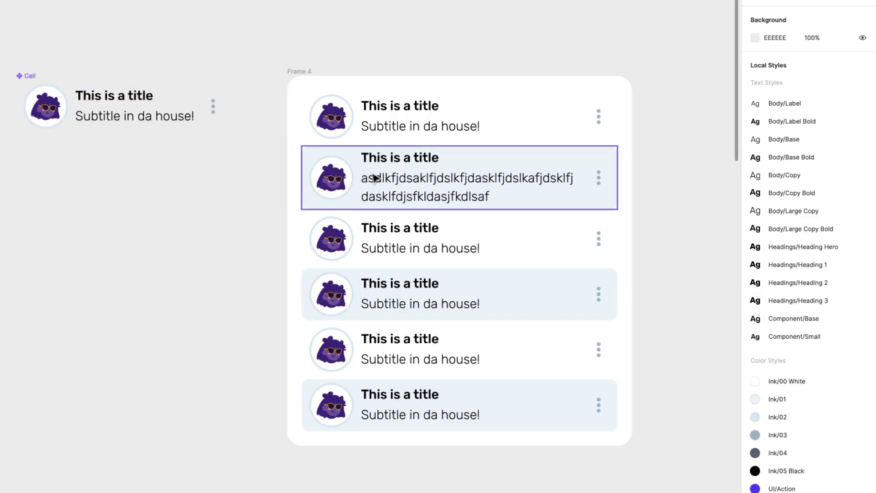
- Examine the resizing settings of the second row's Metada frame, its two text layers and the more-vertical icon
double_click(426, 188)
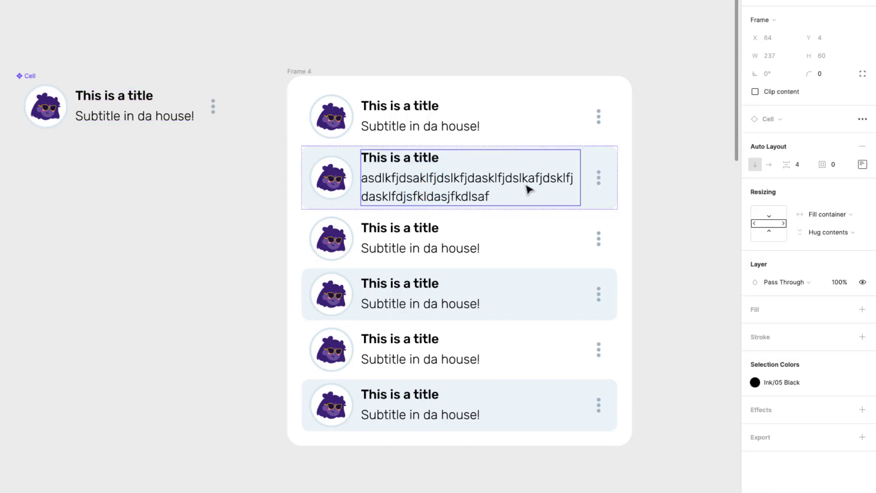
key("Return")
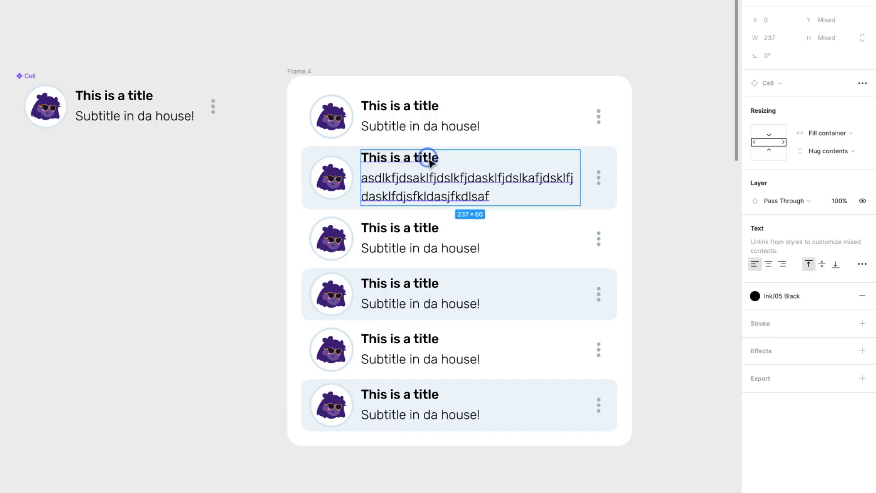
left_click(694, 177)
left_click(481, 181)
double_click(416, 171)
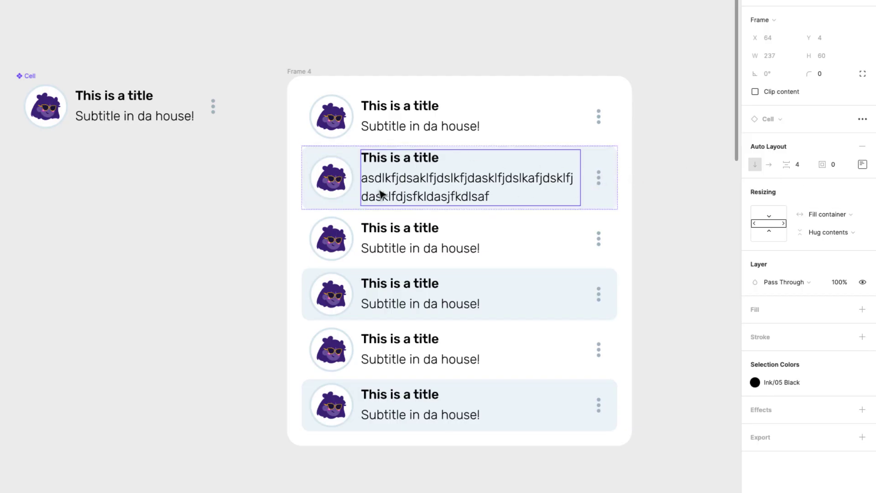
key("Escape")
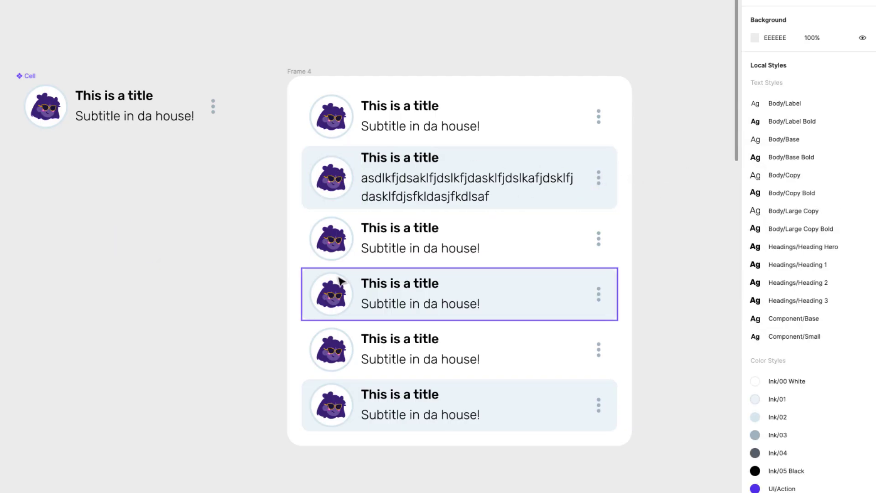
left_click(603, 174)
double_click(601, 176)
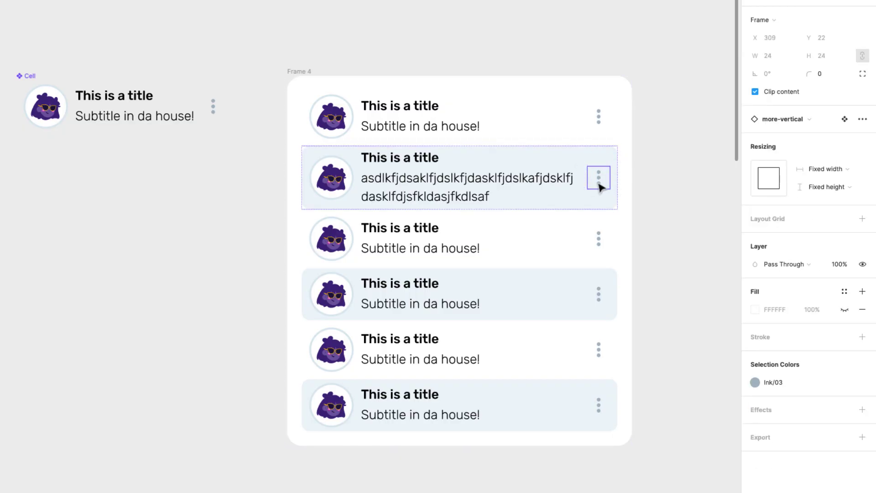
left_click(493, 182)
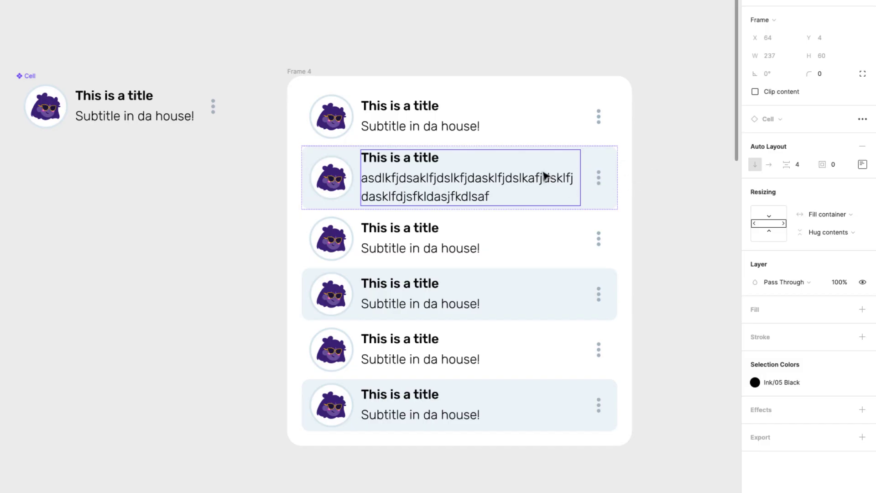
left_click(601, 179)
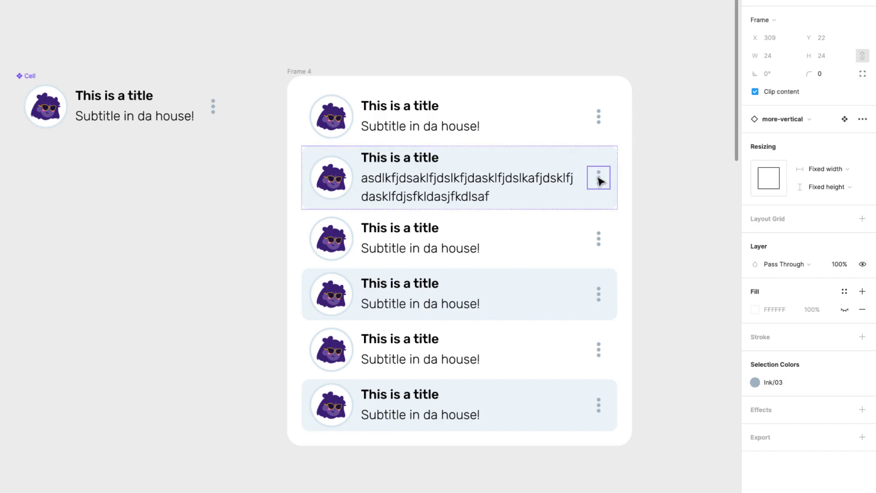
left_click(547, 183)
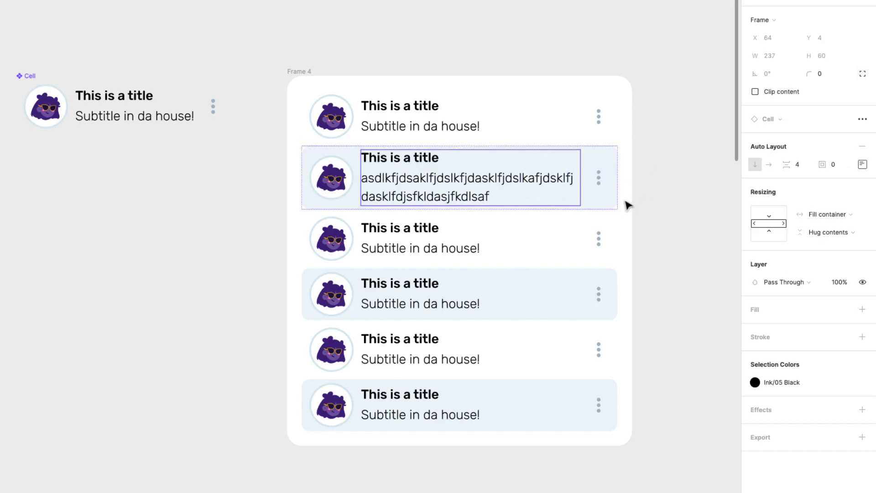
- Try Fixed width for the Metada frame in the main Cell component, and undo the change
left_click(122, 94)
left_click(121, 94)
left_click(850, 195)
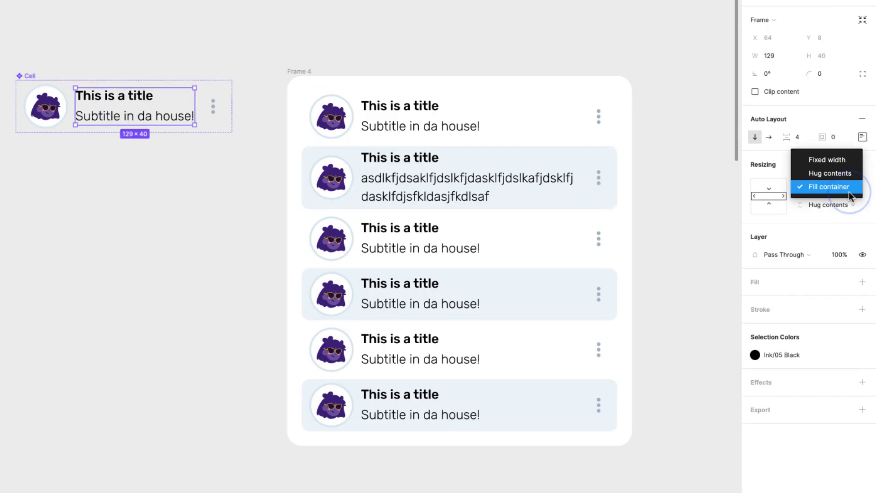
left_click(834, 160)
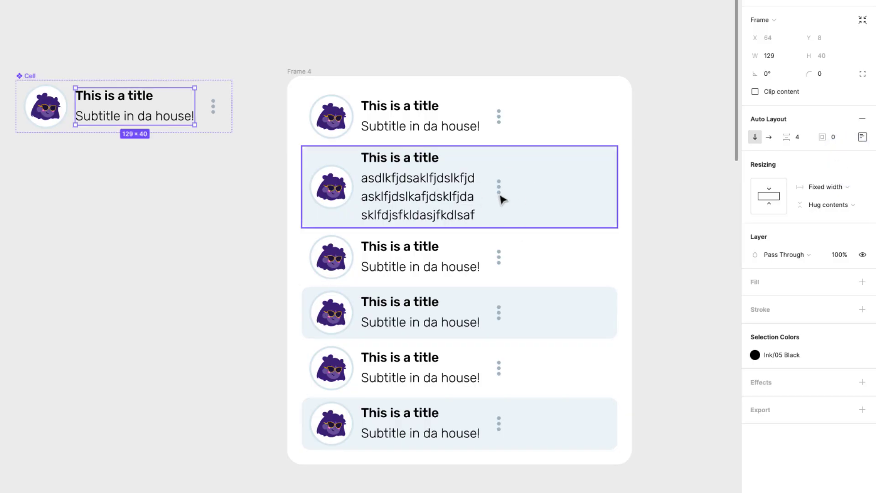
key("super+z")
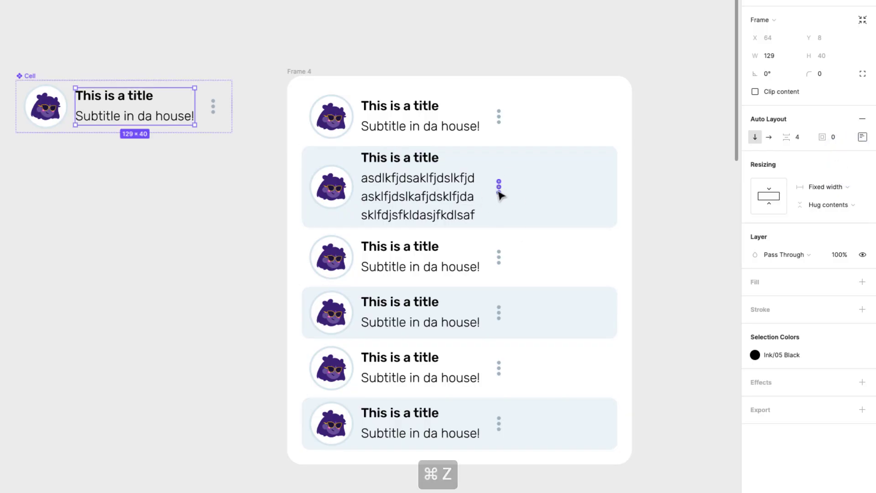
left_click(520, 182)
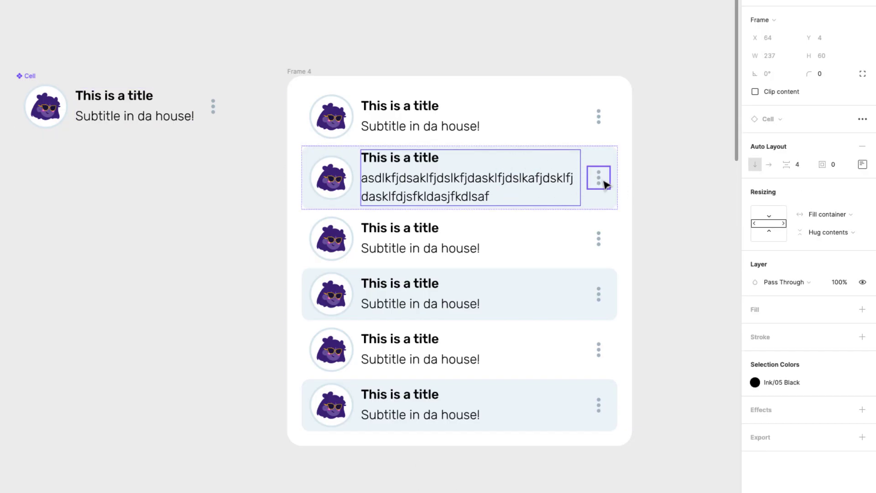
- Open the Content Reel plugin and move its window clear of the contact list card
left_click(667, 164)
scroll(529, 172, "right", 5)
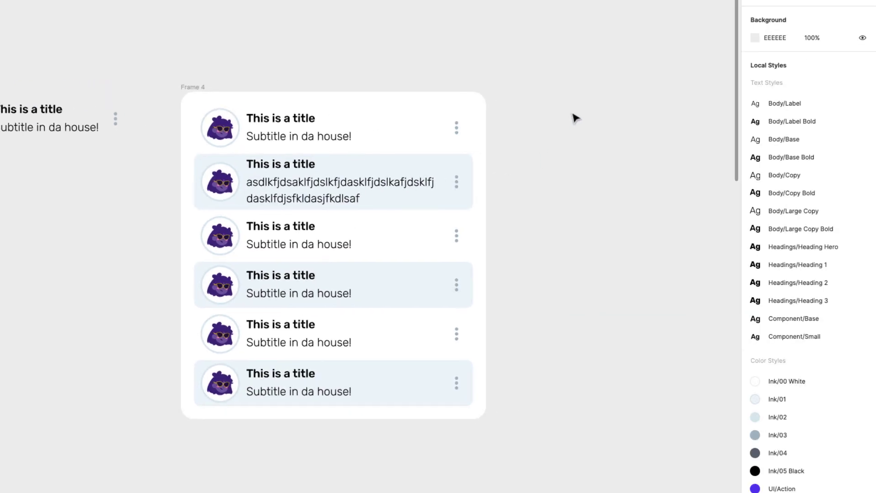
right_click(573, 114)
mouse_move(592, 148)
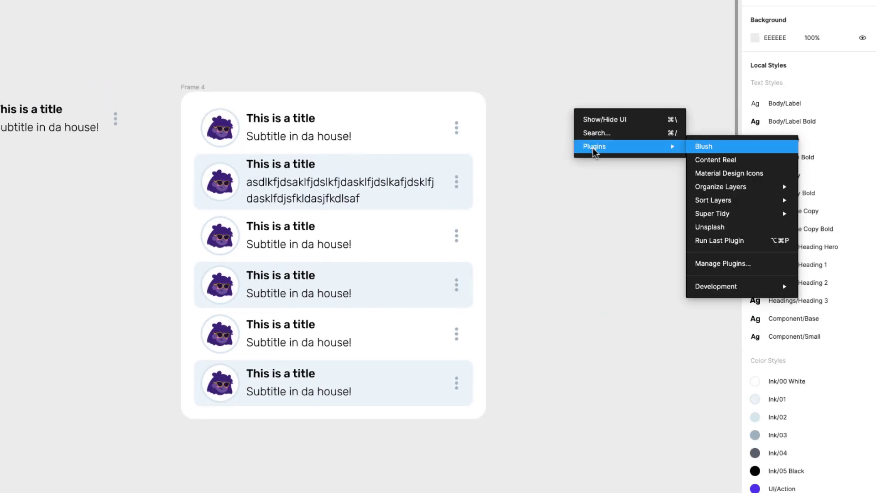
left_click(708, 162)
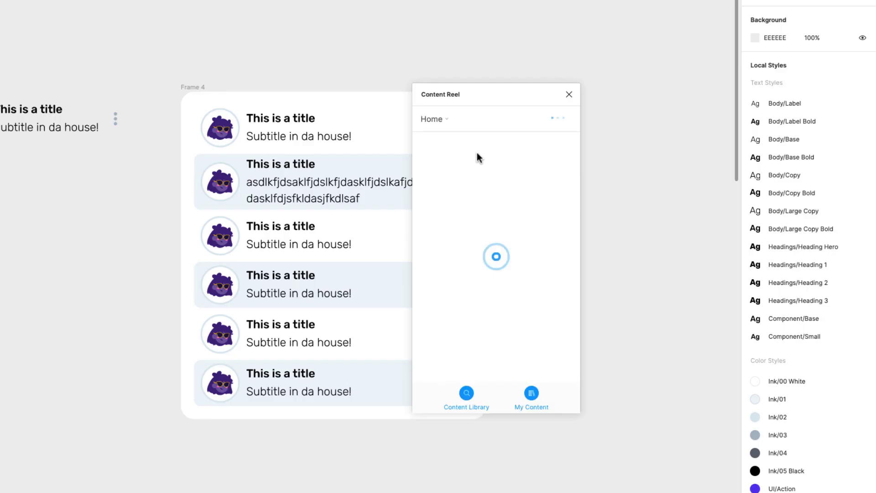
left_click_drag(472, 90, 576, 104)
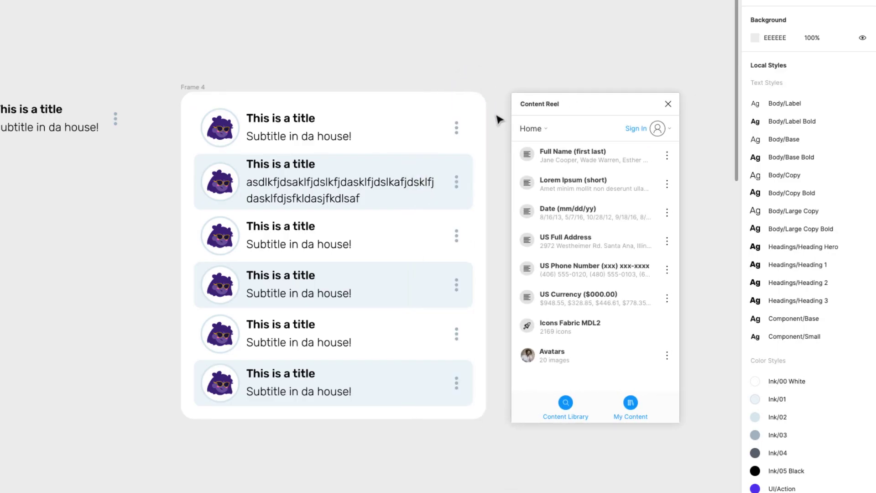
- Fill the titles of all six rows with Content Reel's Full Name (first last) data
scroll(499, 122, "up", 2)
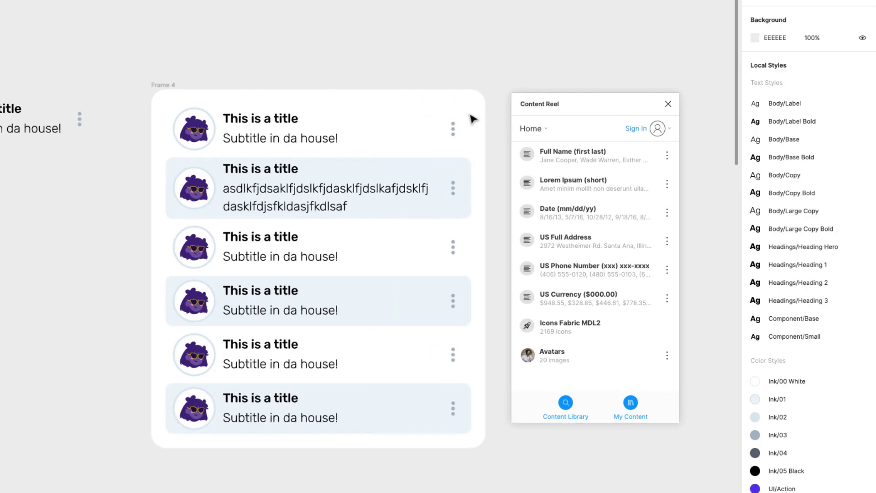
left_click(283, 117)
left_click_drag(283, 118, 288, 176)
left_click_drag(281, 249, 286, 403)
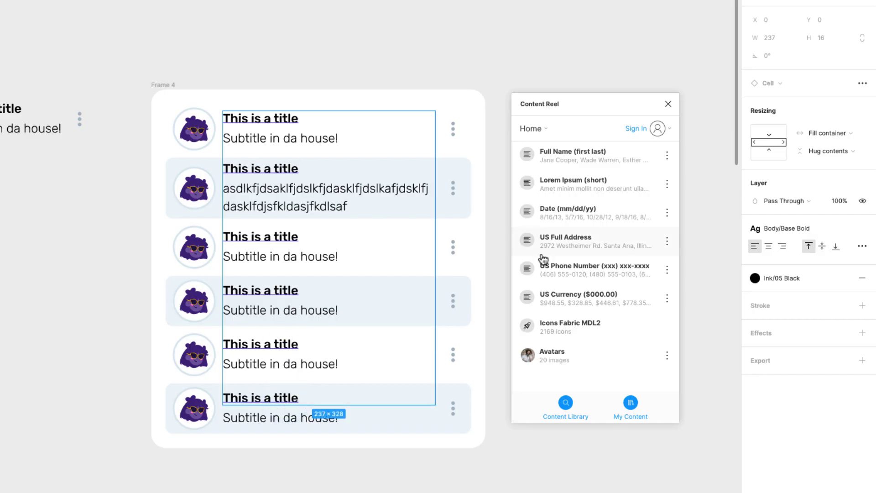
left_click(567, 156)
- Fill the subtitles of all six rows with Content Reel's US Full Address data and close the plugin
left_click_drag(322, 143, 293, 415)
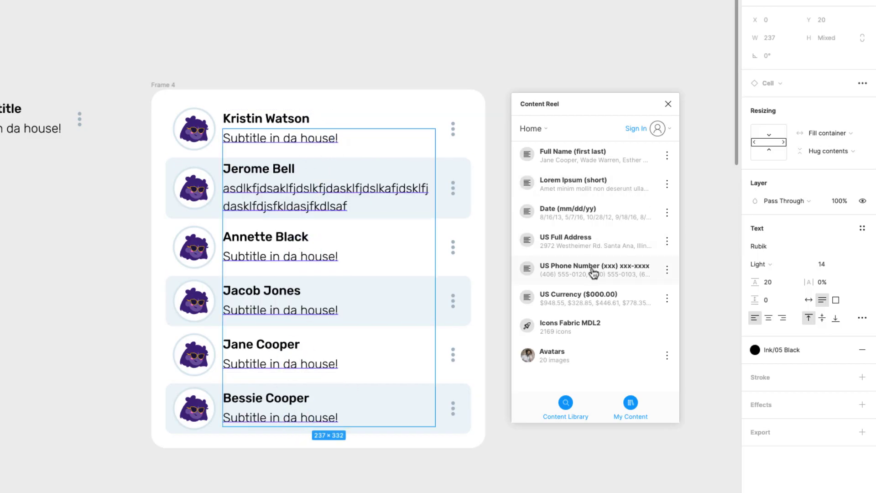
left_click(572, 246)
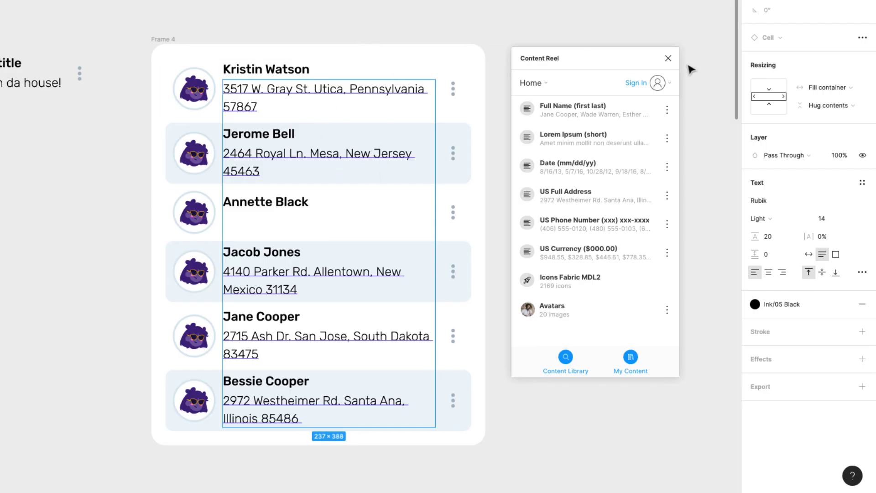
left_click(668, 58)
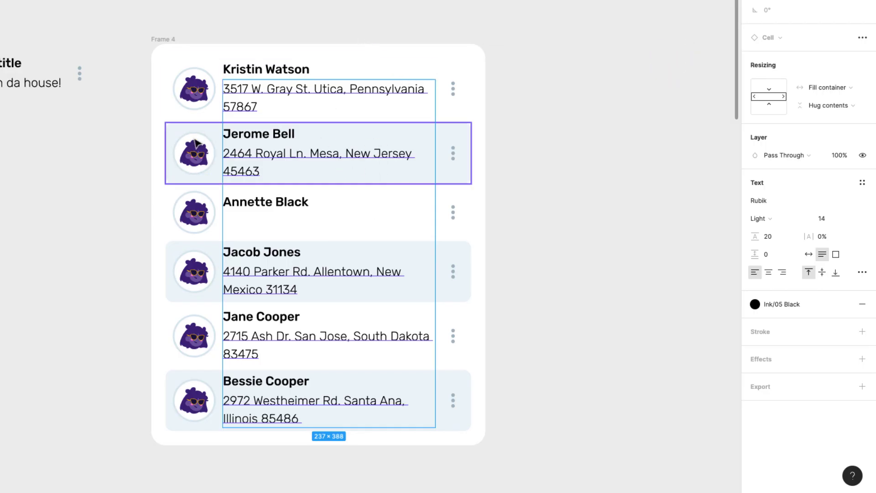
- Open the Blush plugin and randomize the avatar illustrations in rows two to six of the card
right_click(520, 104)
mouse_move(553, 143)
left_click(668, 144)
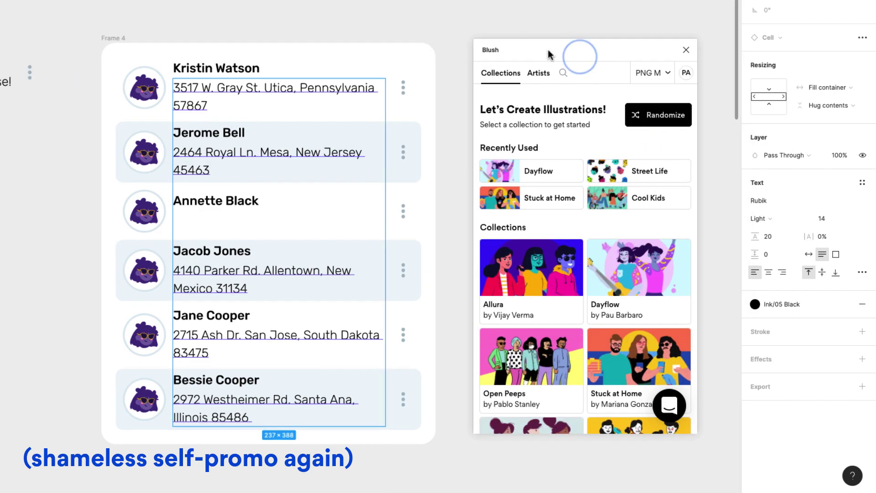
left_click(148, 162)
left_click(144, 211, "shift")
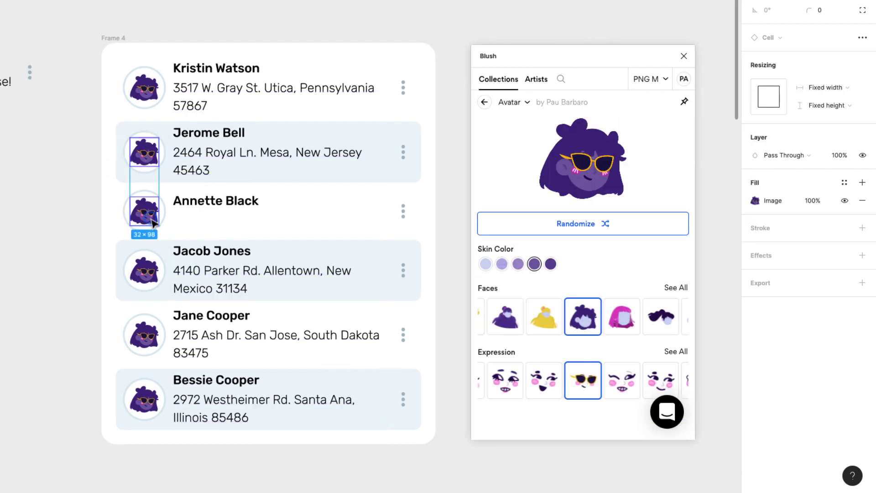
left_click(144, 270, "shift")
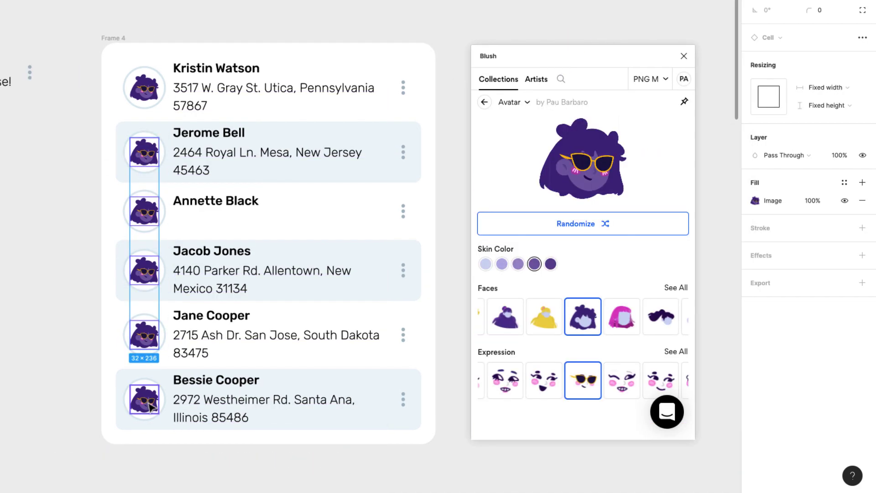
left_click(599, 226)
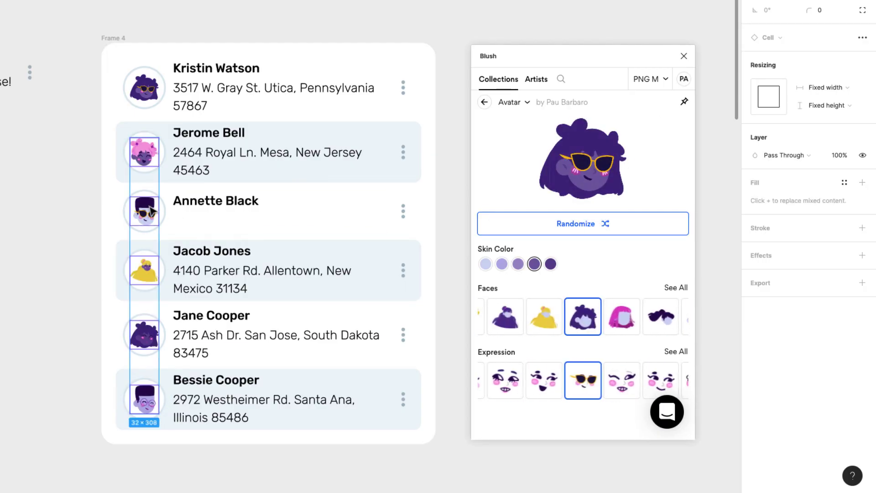
- Randomize the fourth row's avatar again to replace the yellow-haired illustration
scroll(106, 229, "up", 3)
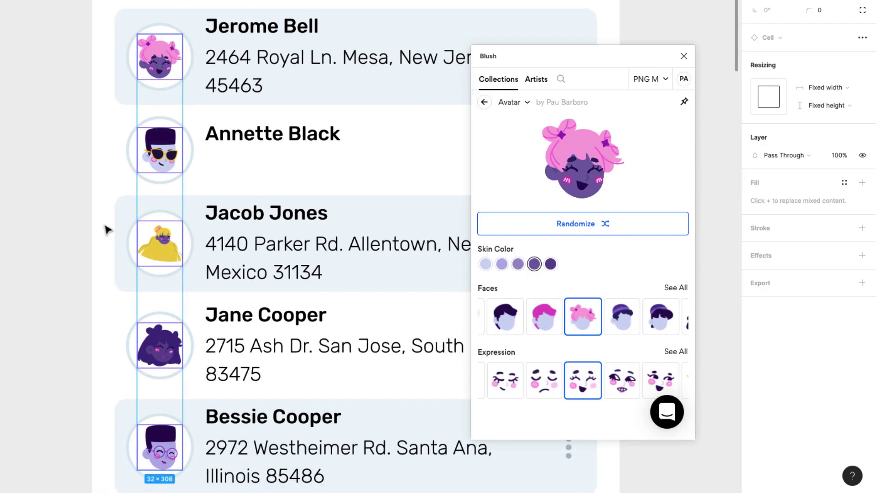
scroll(201, 258, "down", 3)
left_click(114, 275)
left_click(174, 262)
scroll(174, 262, "up", 5)
scroll(198, 245, "down", 5)
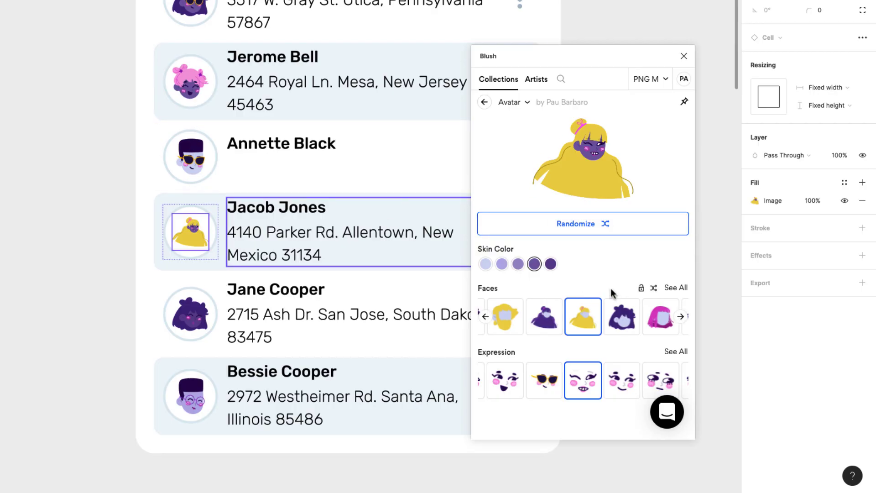
left_click(595, 222)
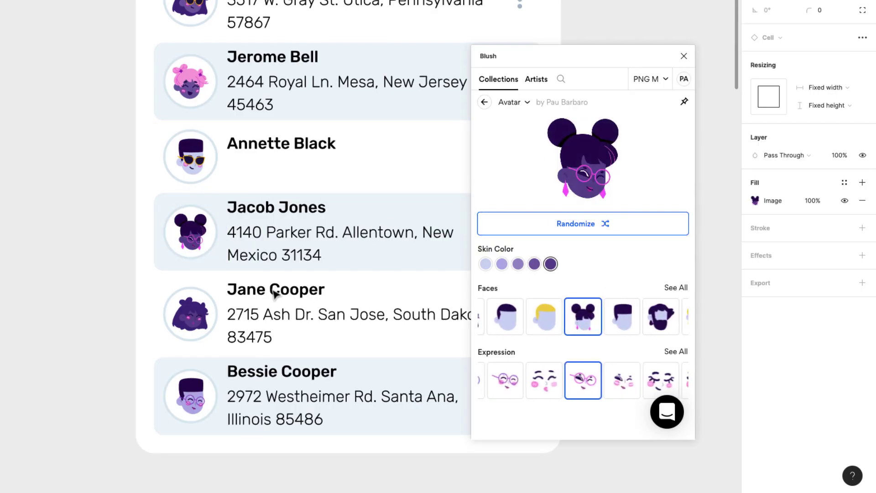
scroll(284, 205, "down", 5)
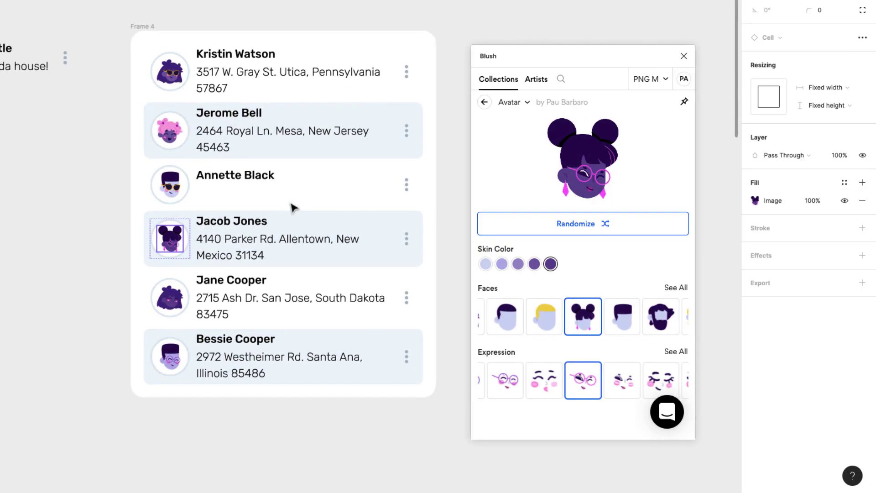
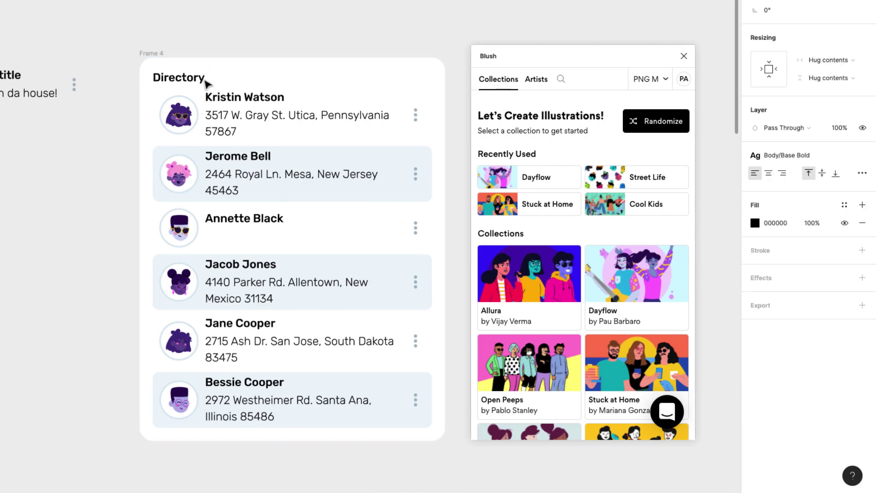
- Apply the Heading 2 text style to the Directory title in the card and close the Blush plugin
left_click(196, 67)
left_click(195, 76)
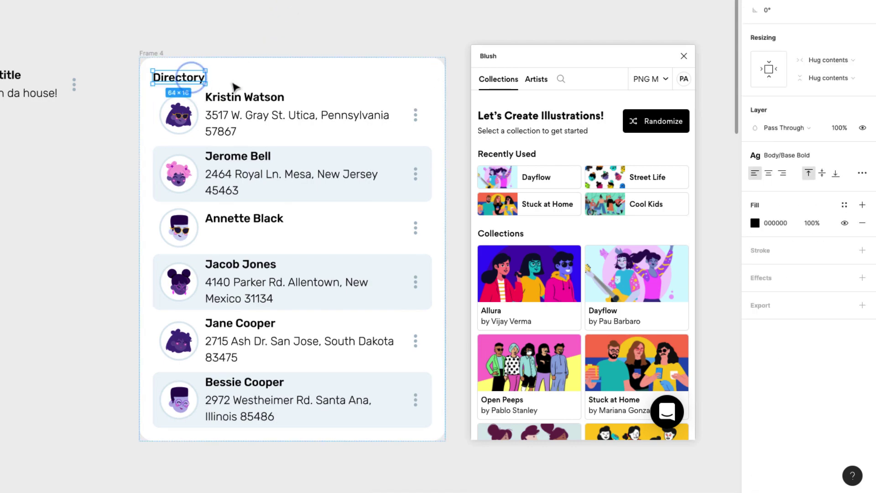
left_click(831, 157)
scroll(821, 282, "down", 3)
scroll(822, 286, "down", 1)
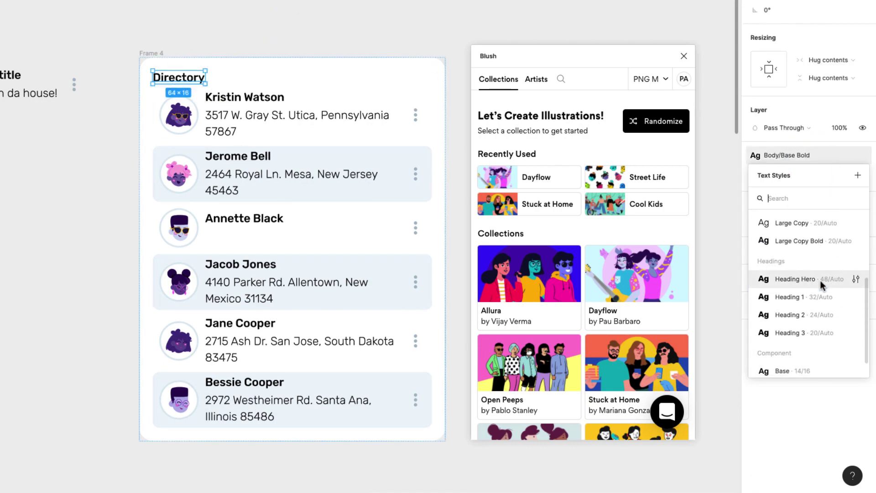
left_click(817, 319)
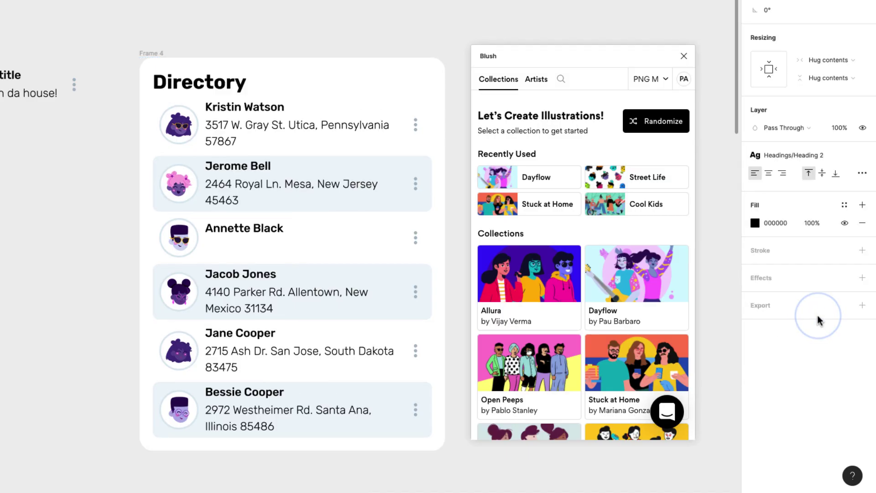
left_click(321, 14)
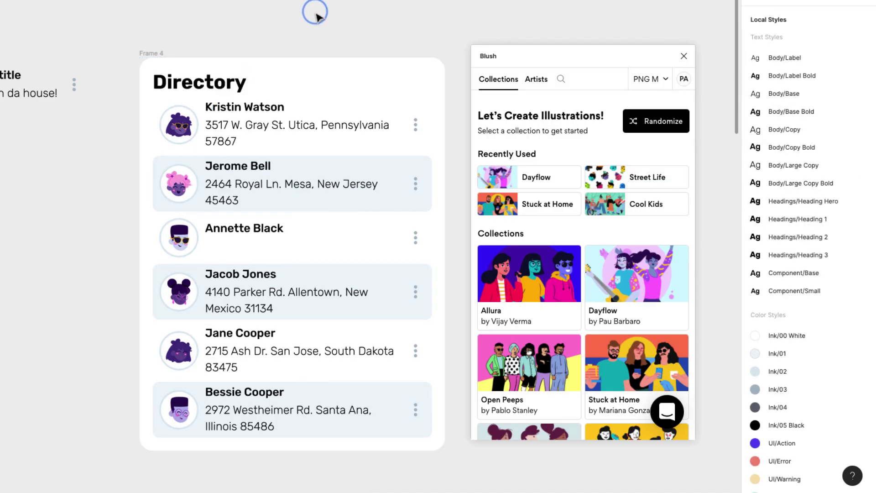
left_click(230, 91)
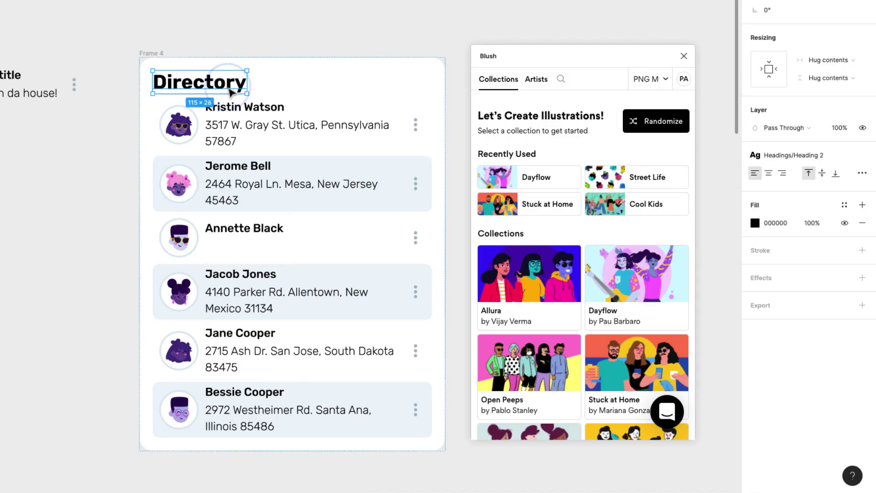
left_click(254, 19)
scroll(254, 19, "right", 2)
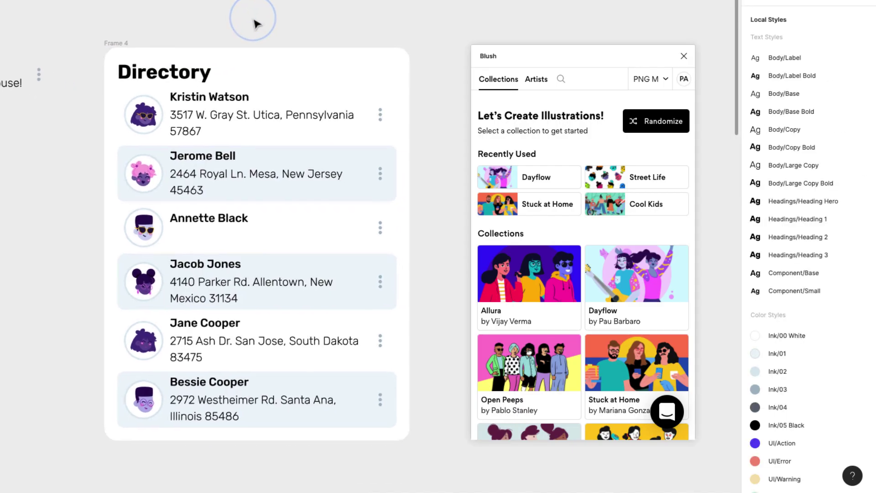
left_click(683, 54)
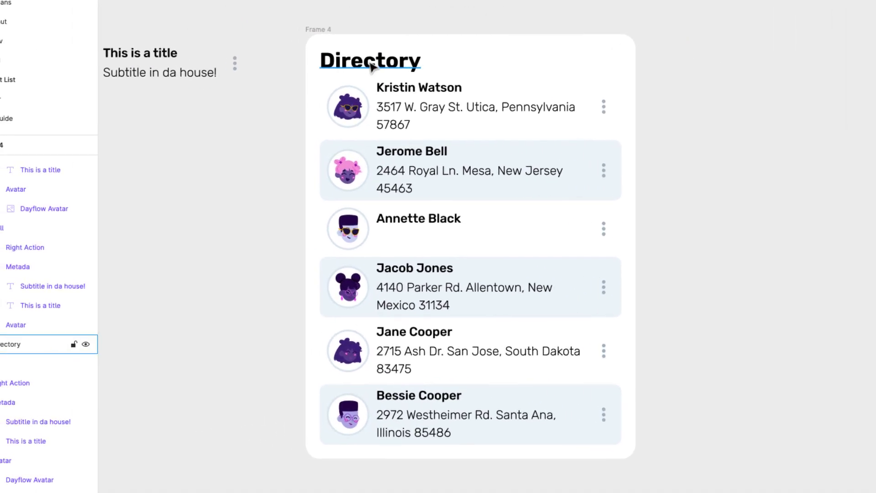
- Wrap the Directory title in its own auto layout frame
left_click(164, 75)
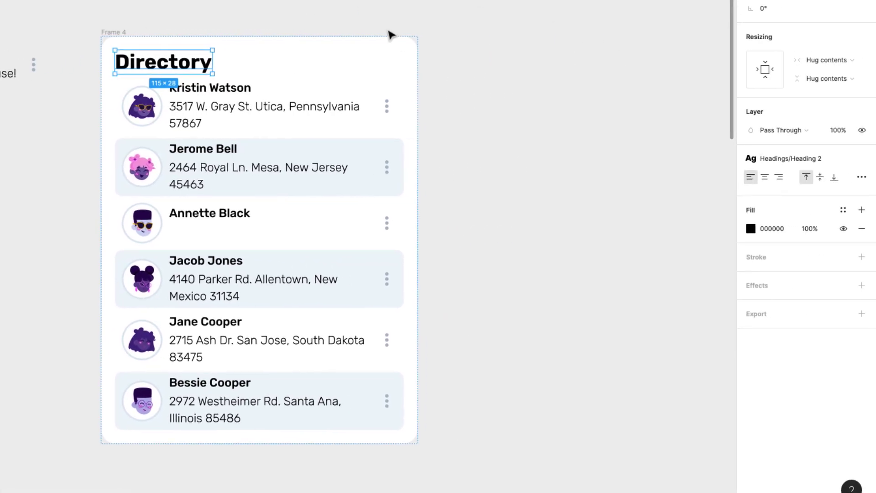
key("shift+a")
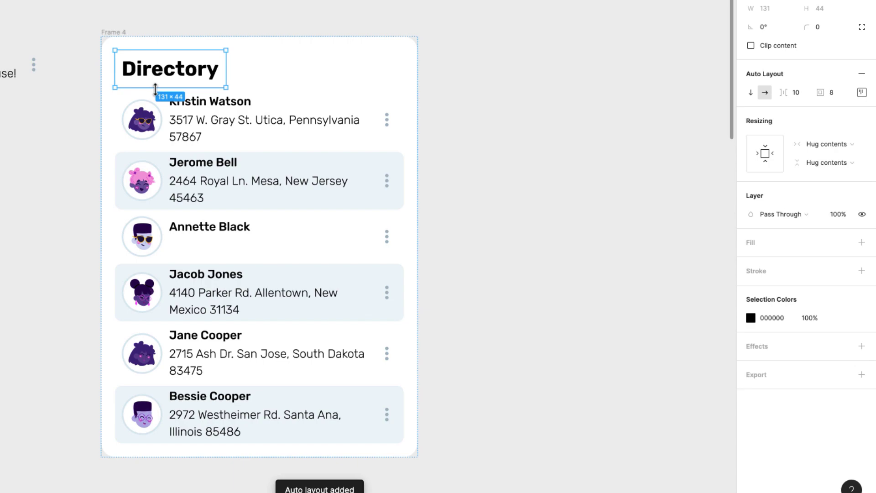
key("Escape")
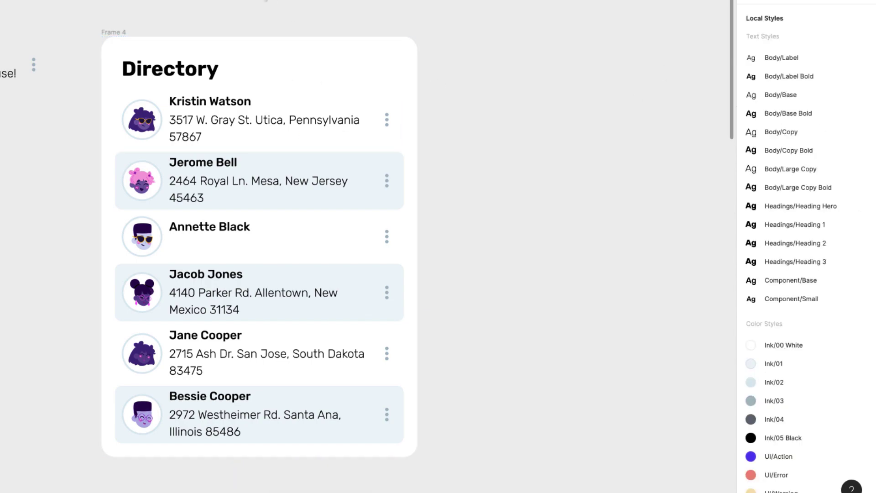
- Try increasing the left padding of the Directory title's auto layout frame up to 64, and reset it to 8
left_click(183, 61)
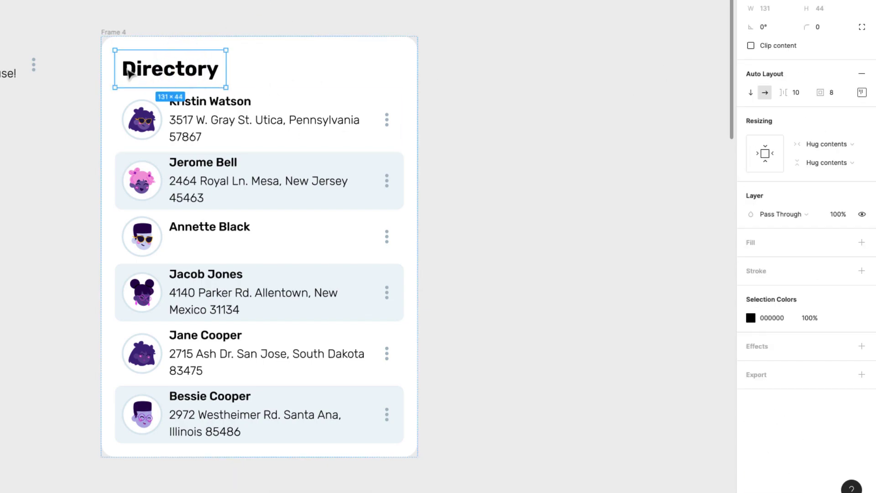
left_click(861, 92)
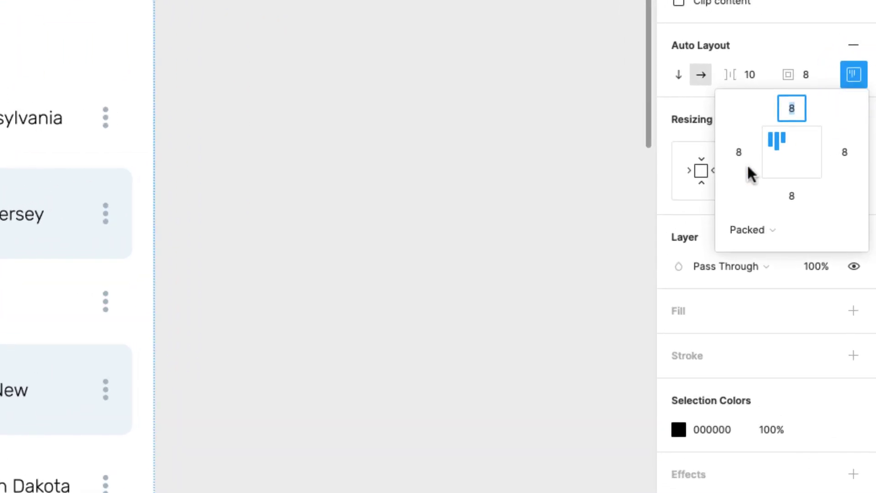
left_click(793, 143)
key("Up")
key("Up")
key("Up")
key("Up")
key("Up")
key("Up")
key("Up")
key("Up")
key("Up")
key("Up")
key("Up")
key("Up")
key("Up")
key("Up")
key("Up")
key("Up")
key("Up")
key("Up")
key("Up")
key("Up")
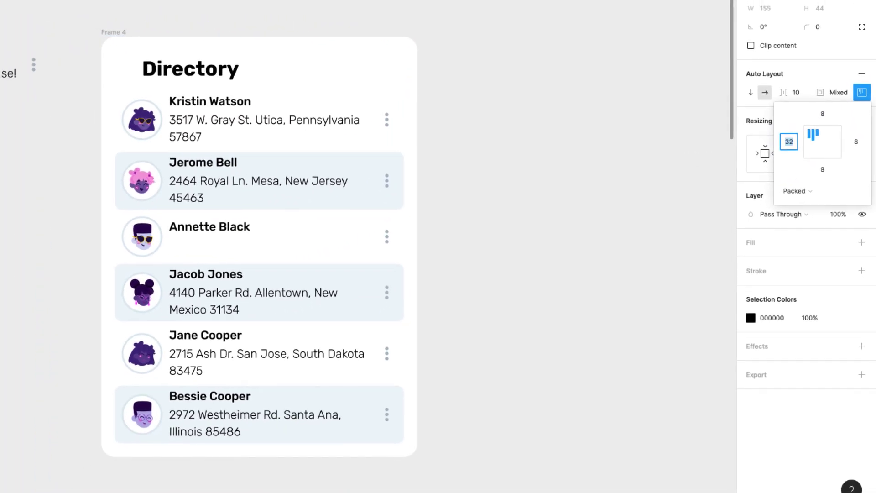
key("Down")
key("Down")
key("Down")
key("Down")
key("Down")
key("Down")
key("Down")
key("Down")
key("Down")
key("Down")
key("Down")
key("Down")
key("Down")
key("Down")
key("Down")
key("Down")
key("Up")
key("Up")
key("Up")
key("Up")
key("Up")
key("Up")
key("Up")
key("Up")
key("Up")
key("Up")
key("Up")
key("Up")
key("Up")
key("Up")
key("Up")
key("Up")
key("Up")
key("Up")
key("Up")
key("Up")
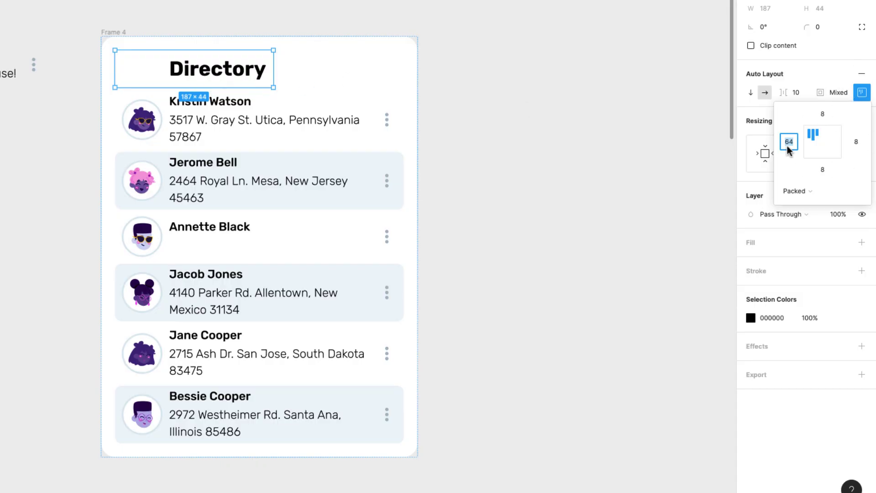
type("8")
key("Return")
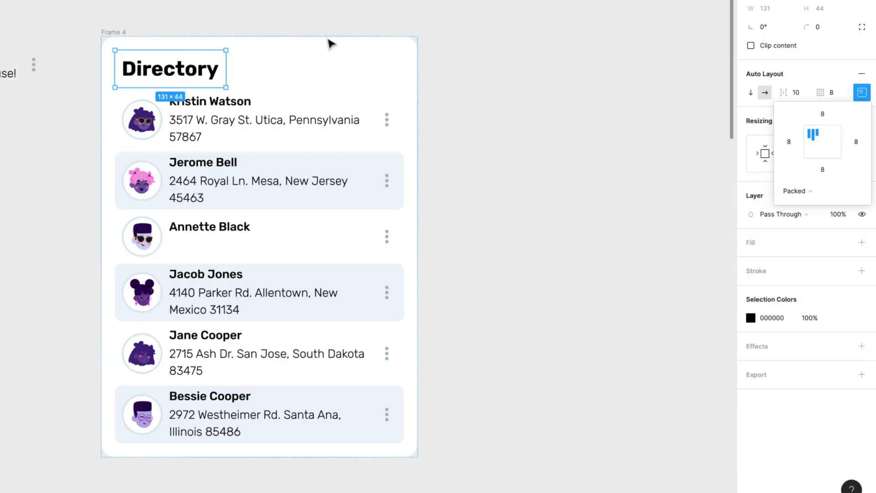
left_click(305, 7)
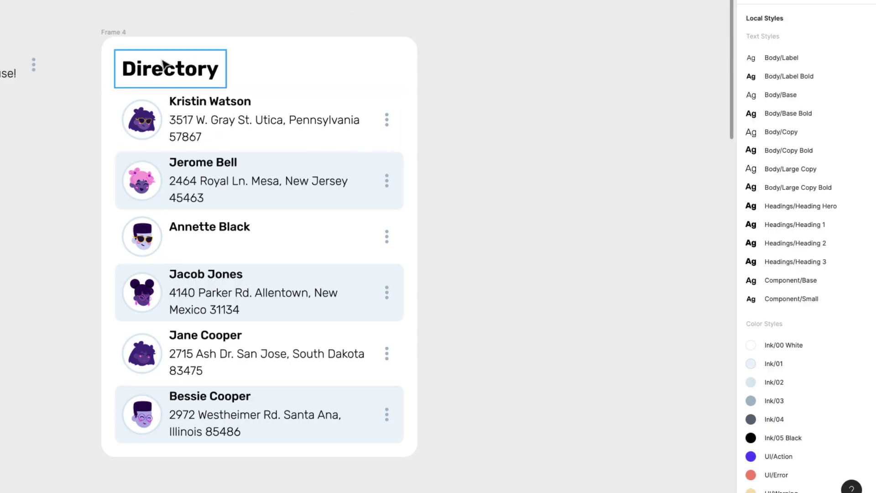
- Set the horizontal resizing of the Directory title's auto layout frame to Fill container
left_click(171, 78)
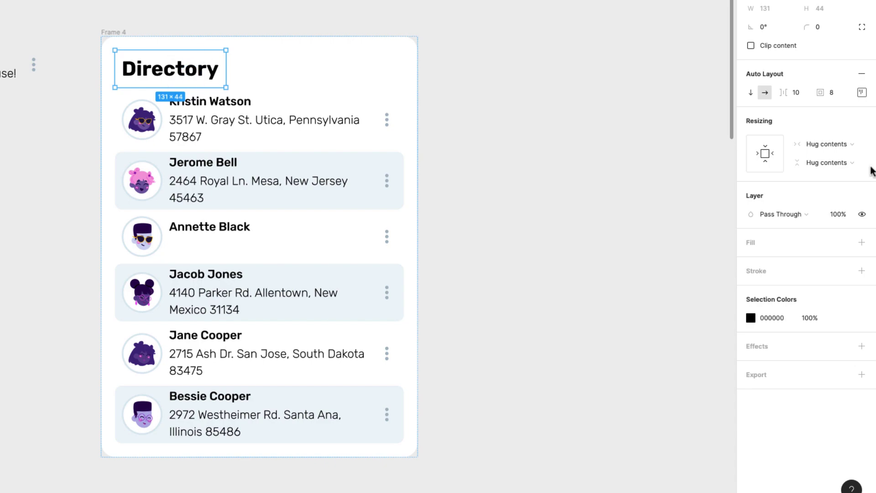
left_click(843, 144)
left_click(843, 157)
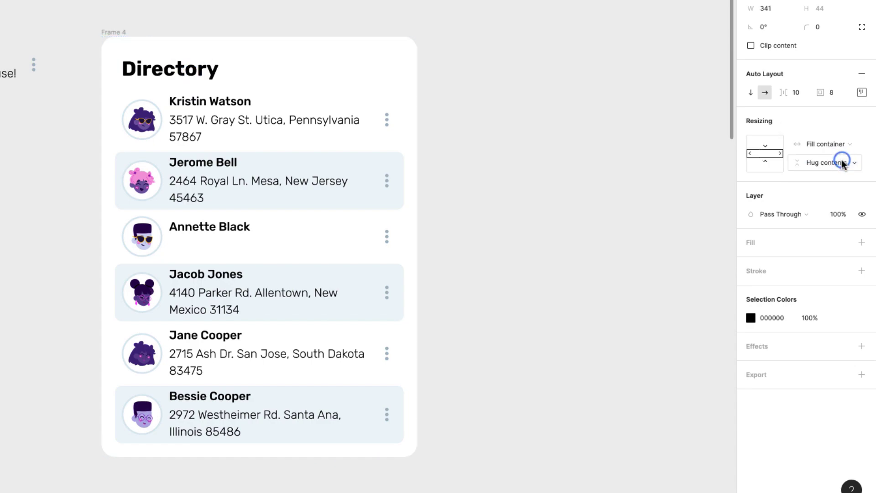
- Append the filler text "ldjfladjf lads fladksf jdalfjd" to the Directory title to test a long heading
left_click(213, 74)
double_click(213, 74)
key("Return")
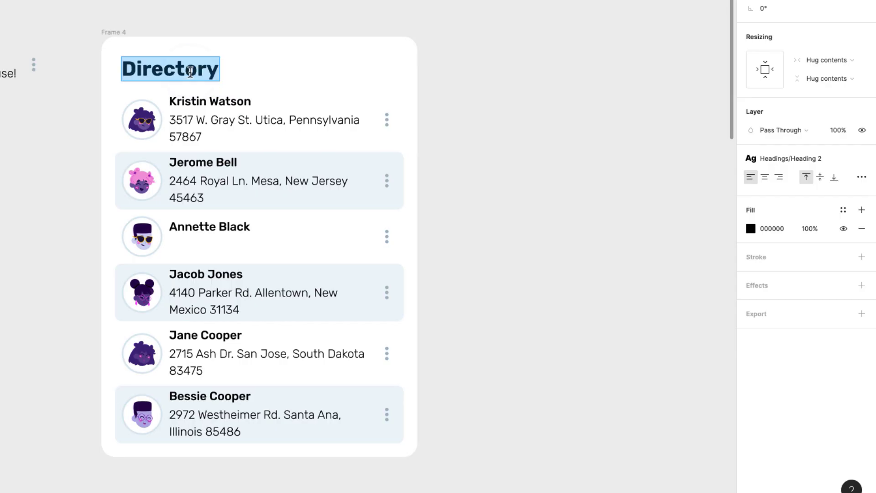
type("ldjfladjf lads fladksf jdalfjd")
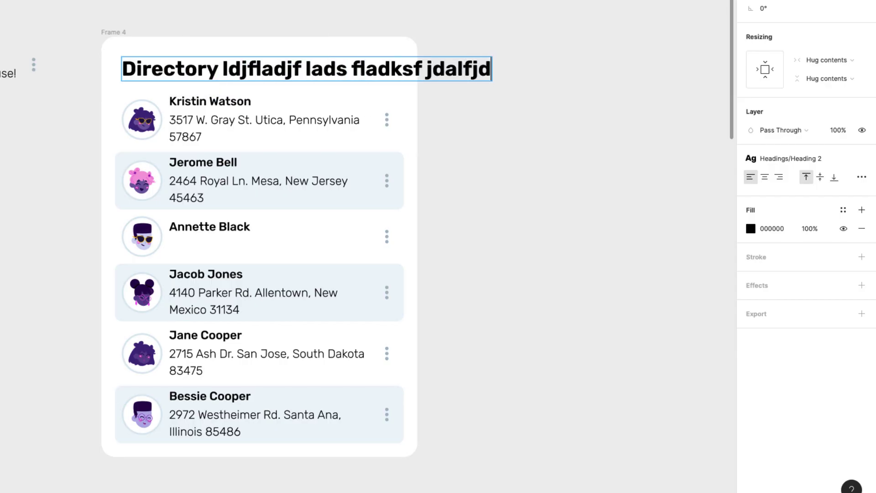
key("Escape")
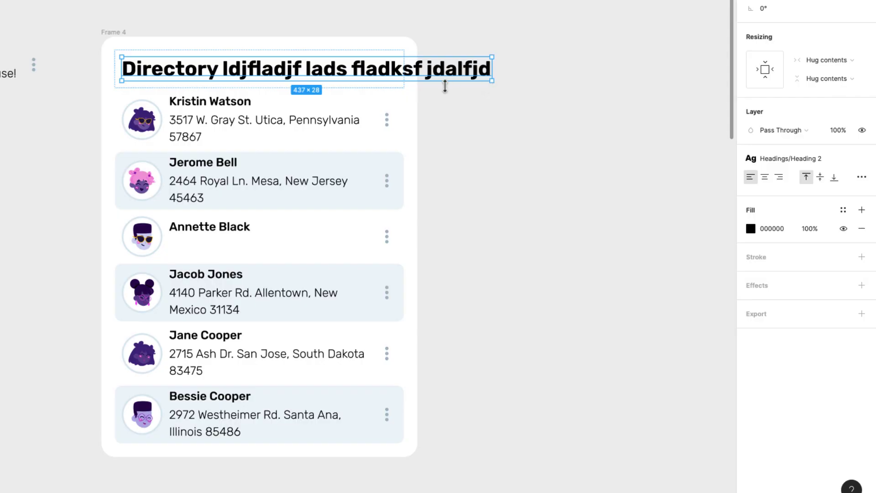
- Set the horizontal resizing of the heading's text layer to Fill container so long titles wrap inside the card
left_click(846, 62)
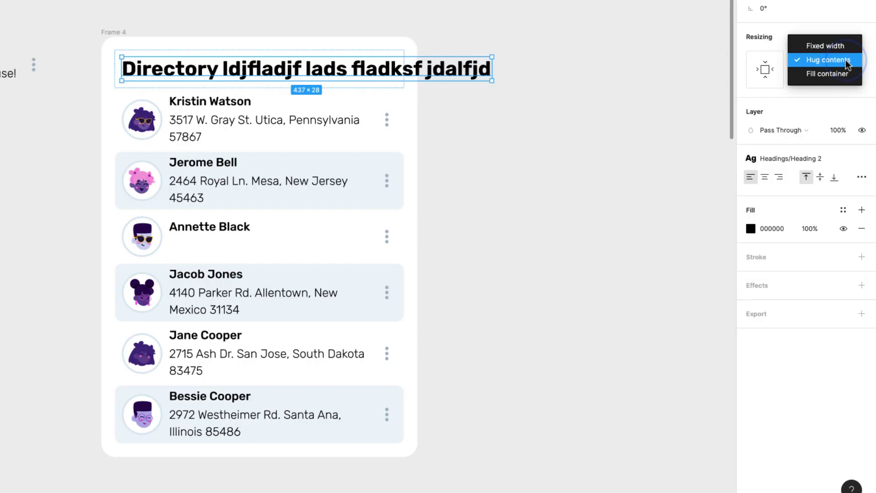
left_click(829, 79)
left_click(554, 73)
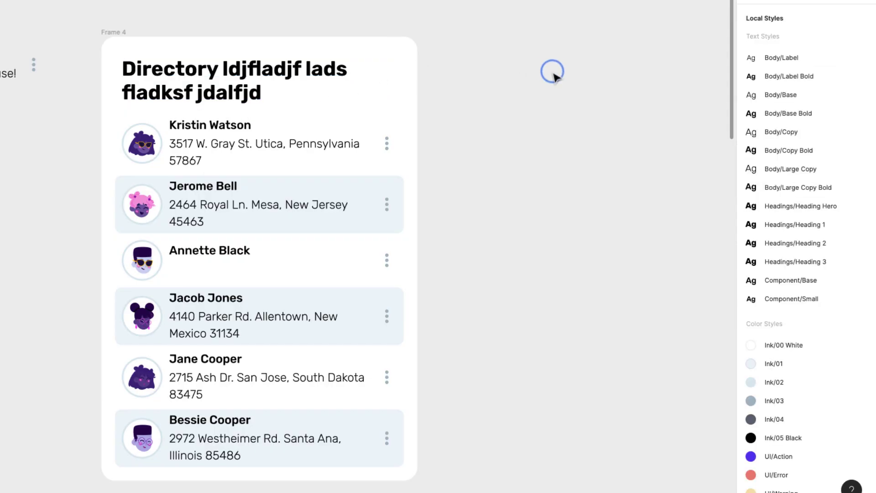
- Delete the filler text after the word Directory in the card's heading and deselect the text layer
left_click(228, 66)
double_click(228, 66)
left_click(222, 70)
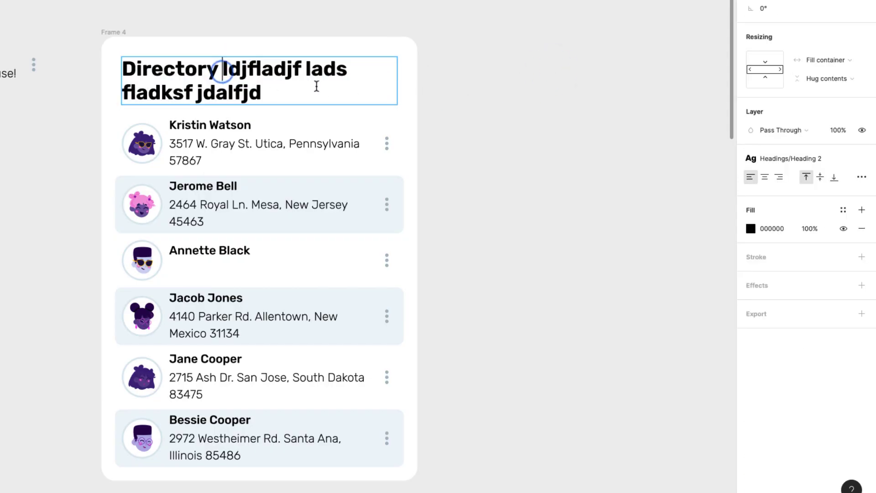
key("shift+Down")
key("BackSpace")
key("BackSpace")
key("shift+End")
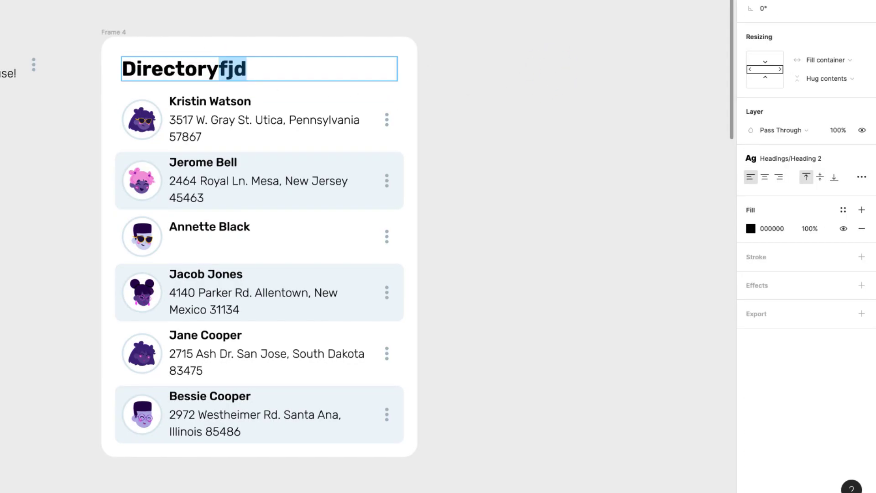
key("BackSpace")
key("Escape")
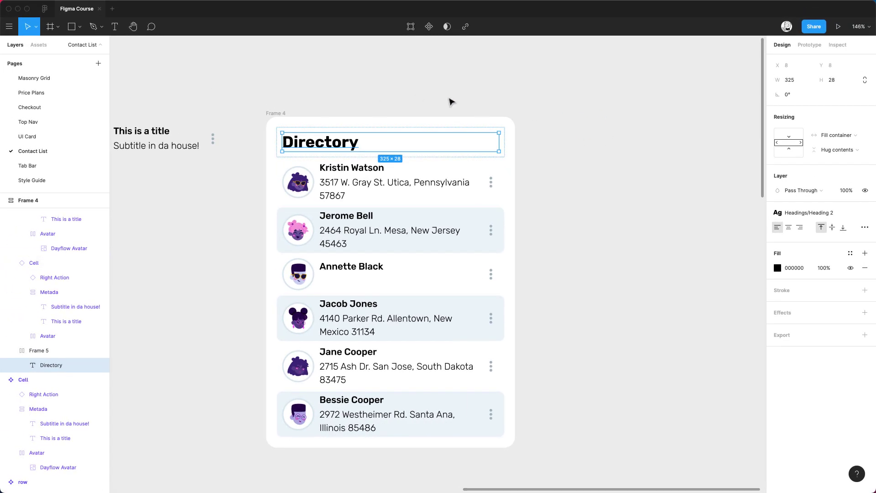
left_click(451, 99)
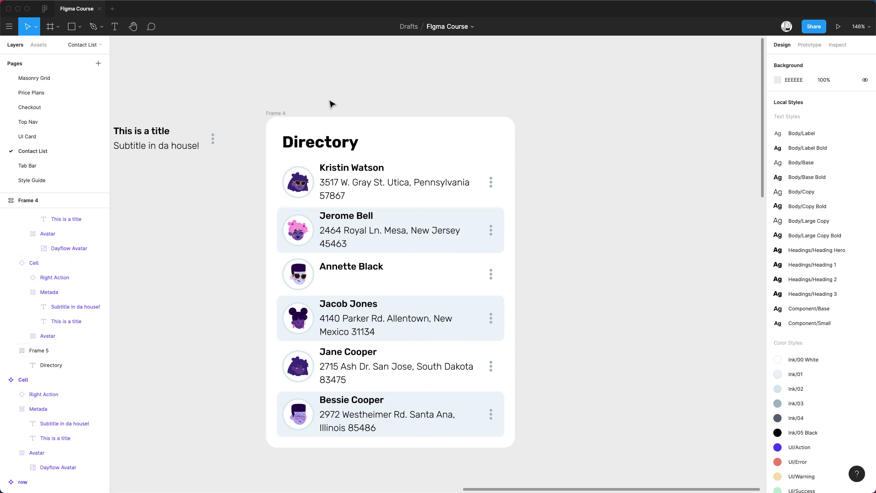
scroll(332, 103, "down", 1)
scroll(332, 103, "left", 1)
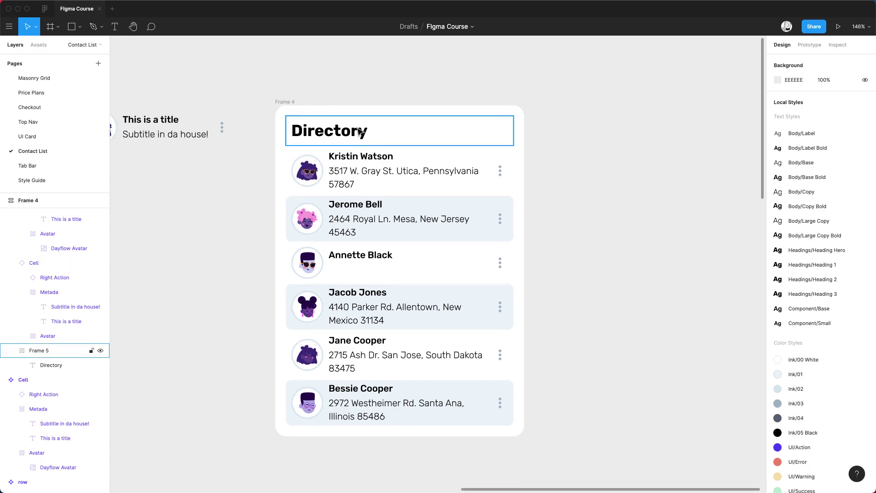